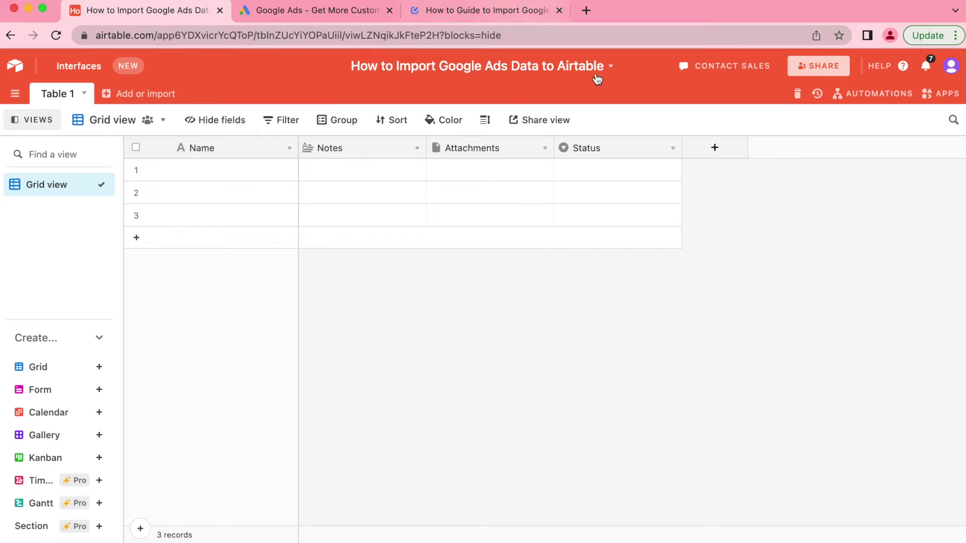
# - Search the Airtable app Marketplace for 'data fetch' from the base's apps panel
pyautogui.click(328, 10)
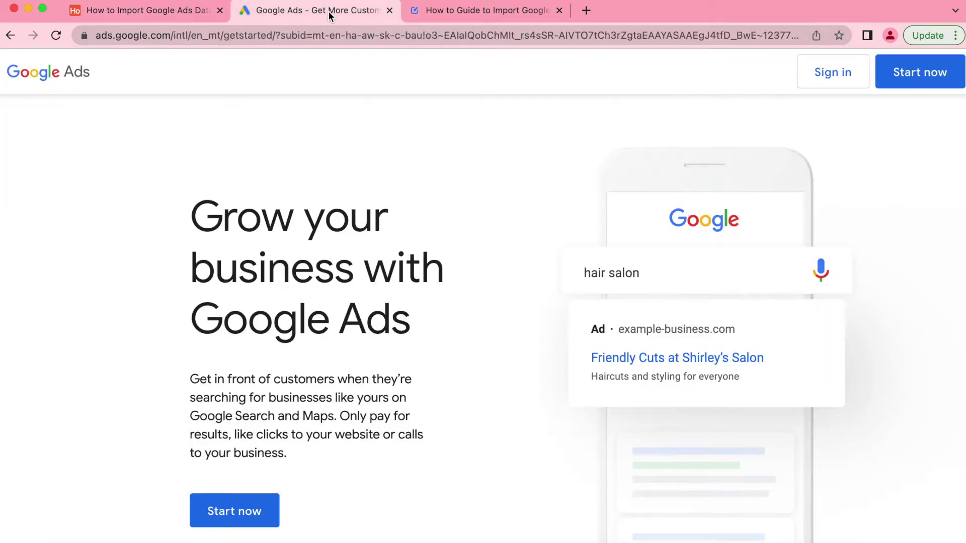
pyautogui.click(157, 15)
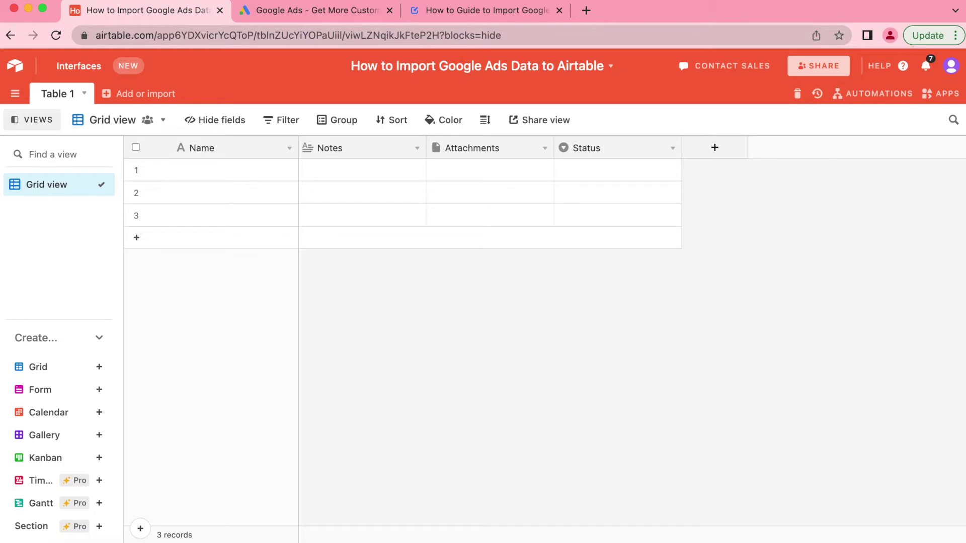
pyautogui.click(942, 98)
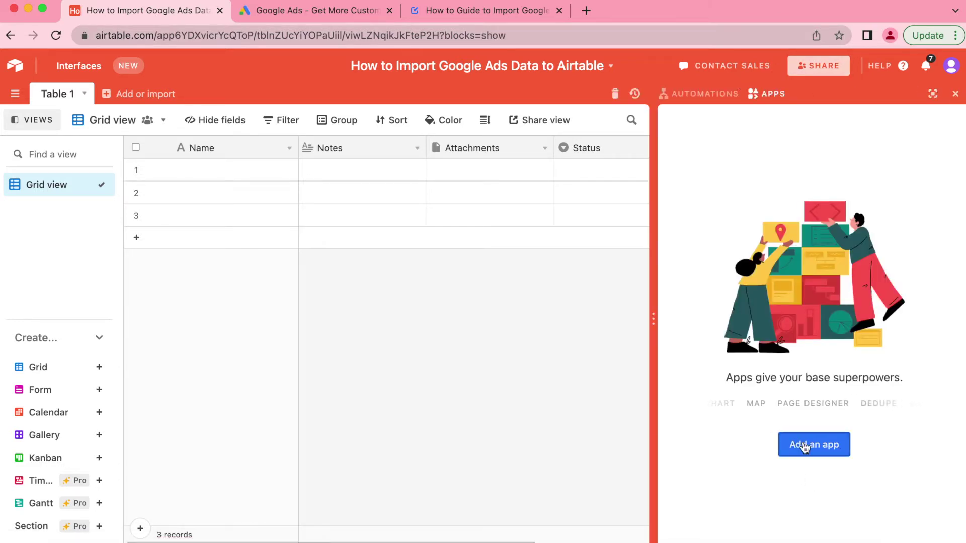
pyautogui.click(803, 445)
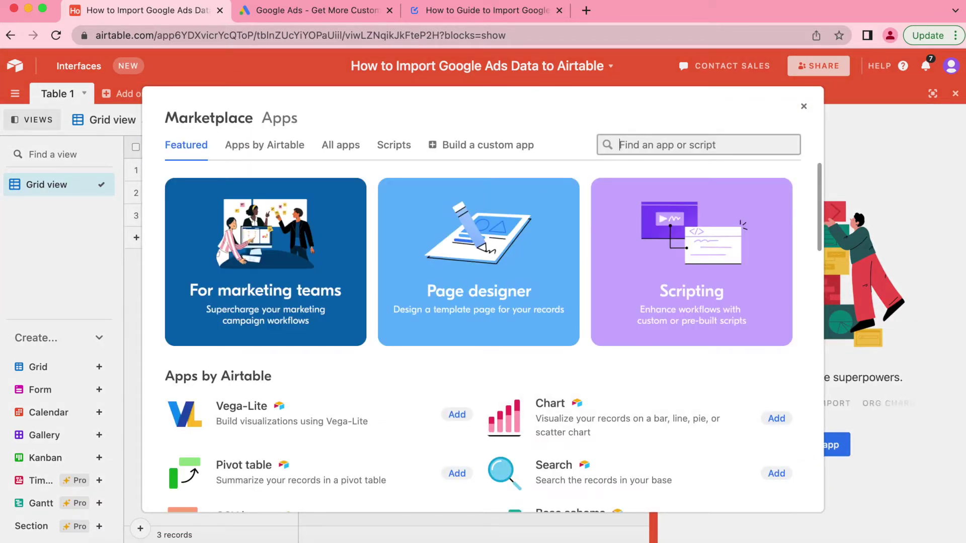
pyautogui.click(632, 144)
pyautogui.write('data fetch')
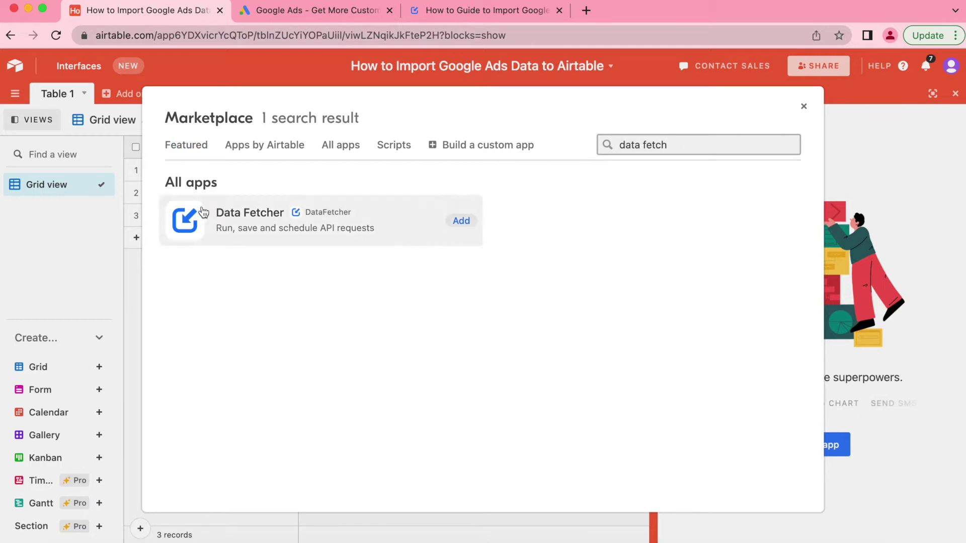
# - Add the Data Fetcher app to the base and create a Data Fetcher account
pyautogui.click(460, 222)
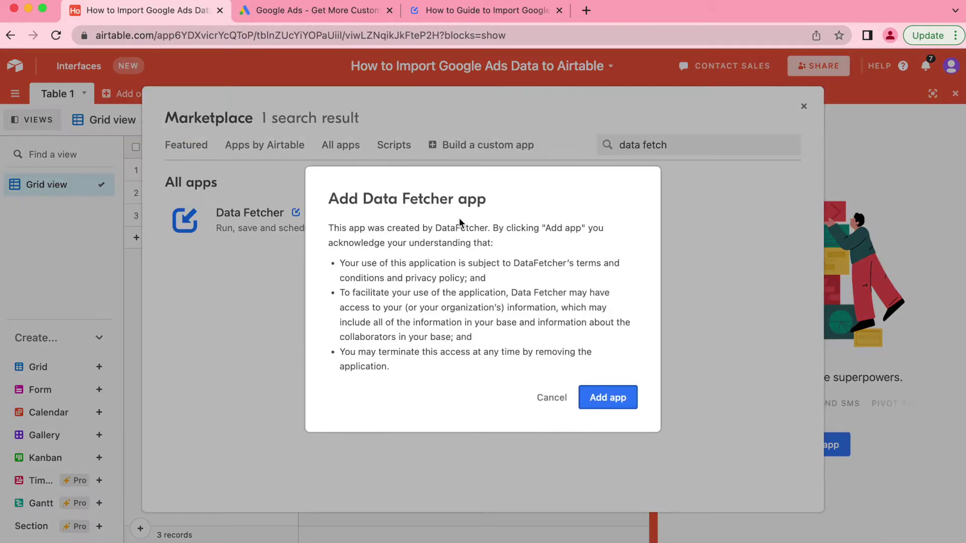
pyautogui.click(598, 396)
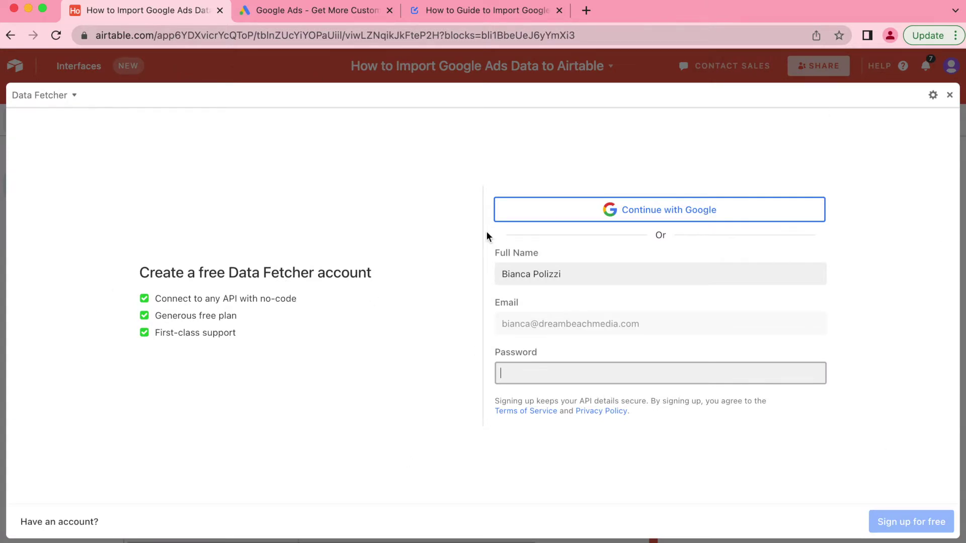
pyautogui.click(677, 211)
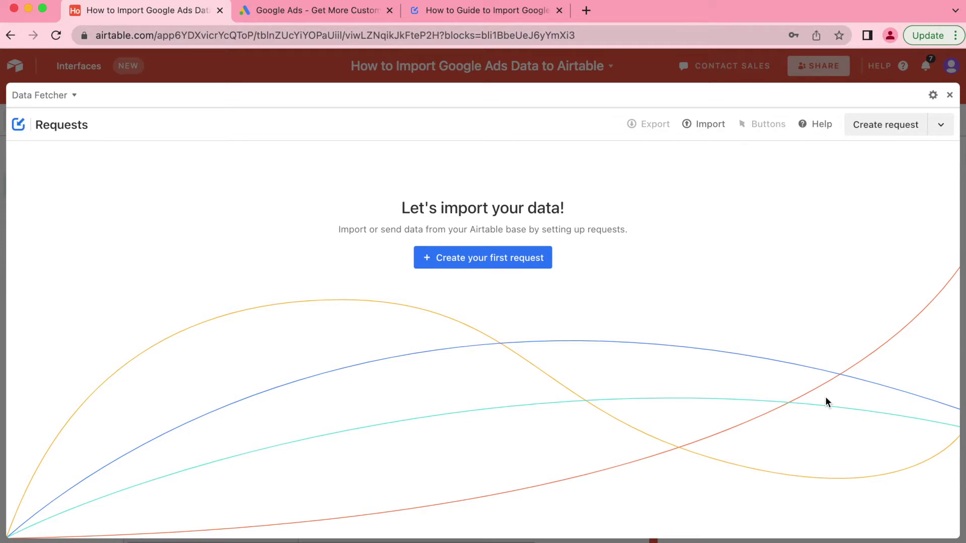
# - Create the first request, named 'Fetch Google Ads Data'
pyautogui.click(489, 272)
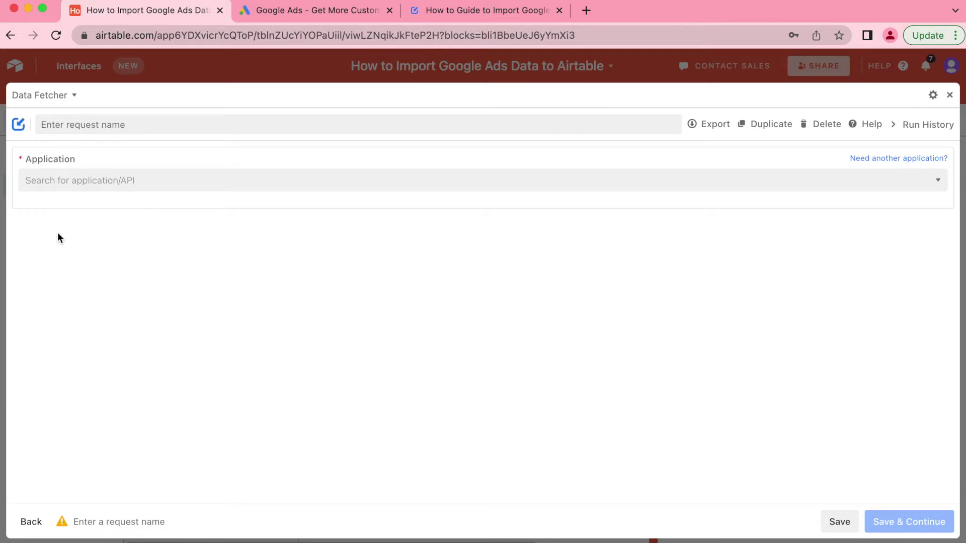
pyautogui.click(66, 132)
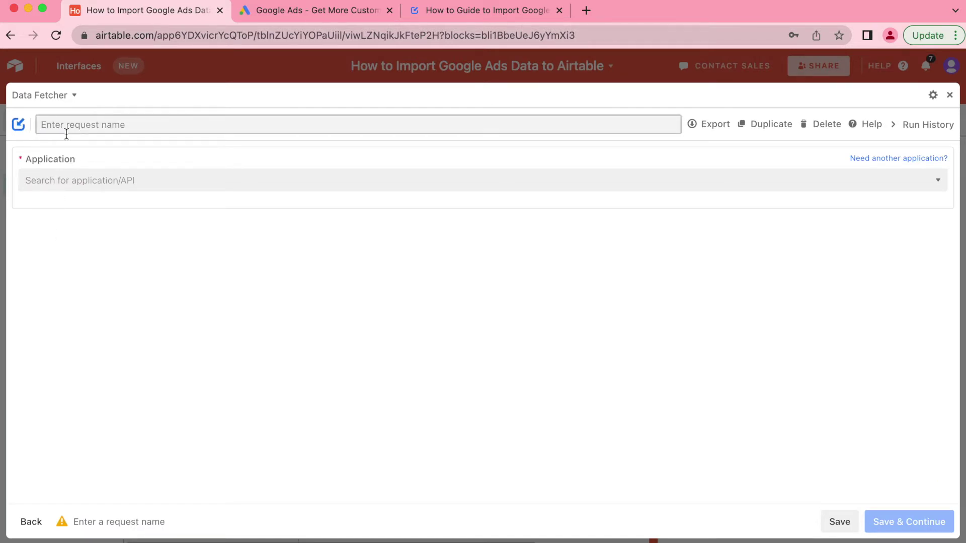
pyautogui.write('Fetch Google Ads Data')
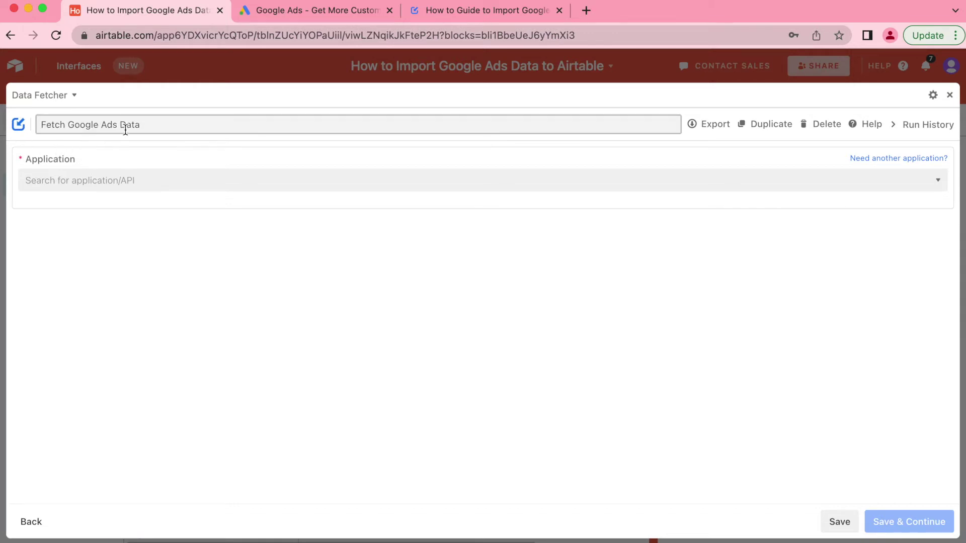
# - Search 'google ads' and choose Google Ads as the request's application
pyautogui.click(186, 180)
pyautogui.write('google ads')
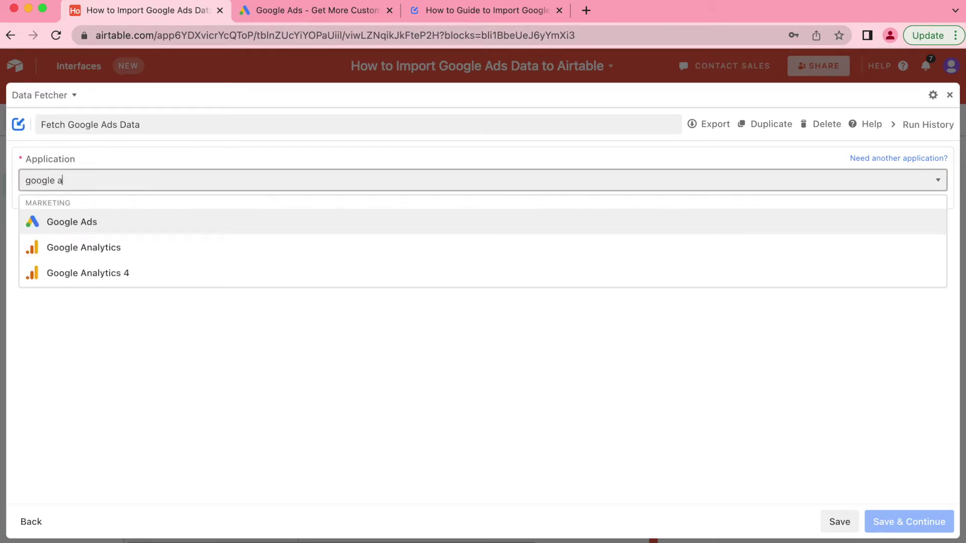
pyautogui.click(168, 230)
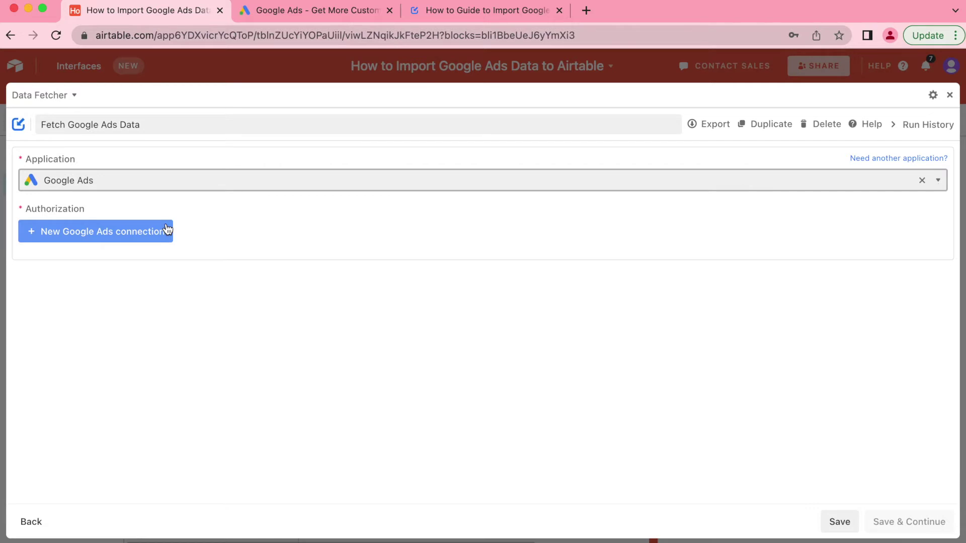
# - Add a new Google Ads connection and grant Data Fetcher access in the Google sign-in
pyautogui.click(86, 241)
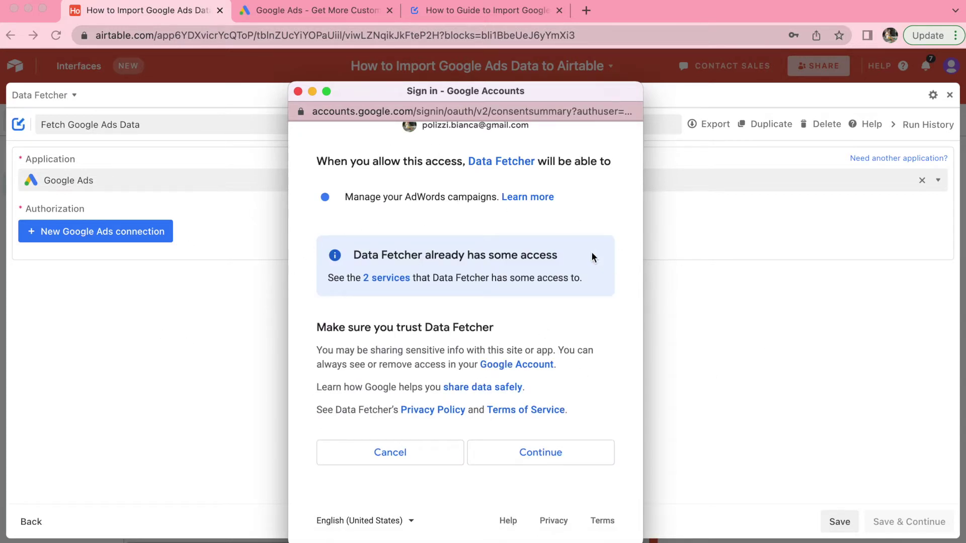
pyautogui.click(571, 457)
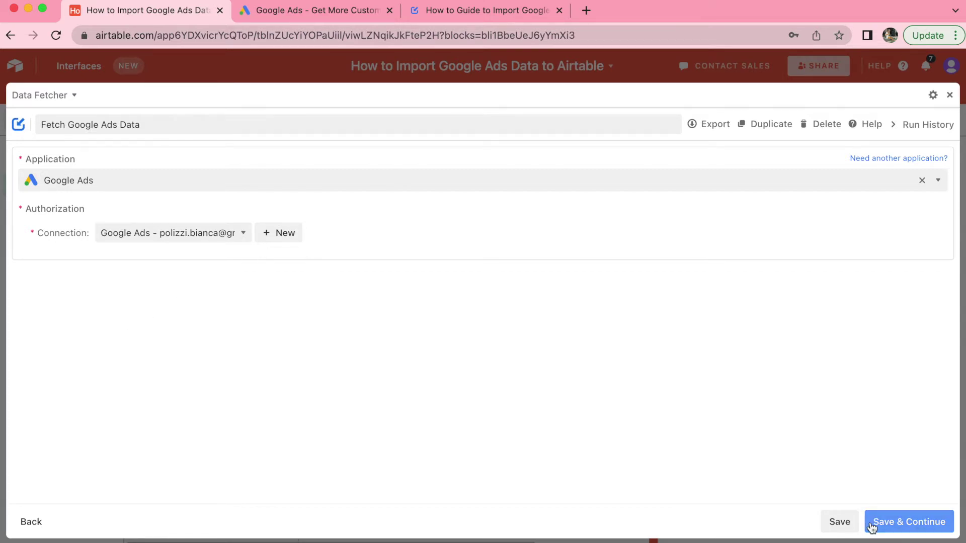
# - Save the connection, pick the Google Ads account, and set the date range to Last 30 days
pyautogui.click(872, 526)
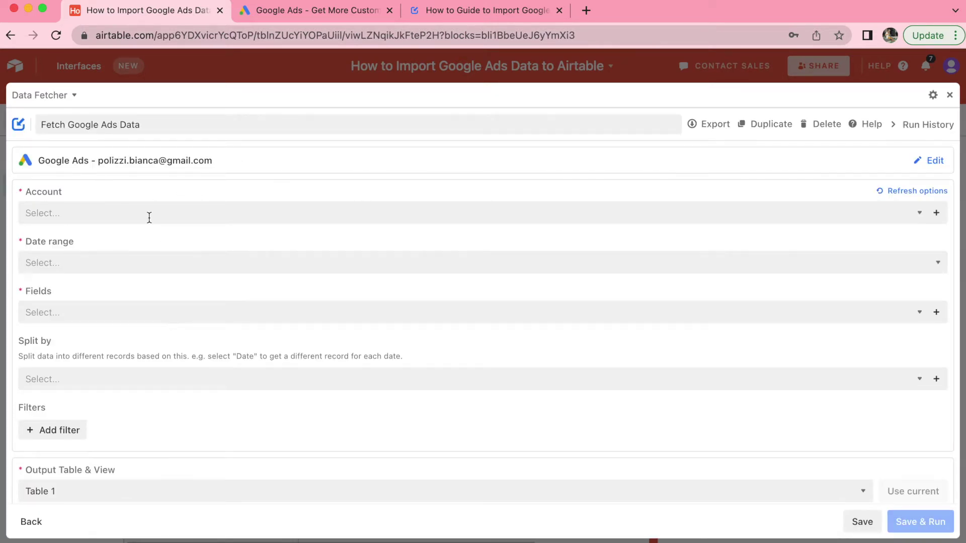
pyautogui.click(122, 203)
pyautogui.click(127, 242)
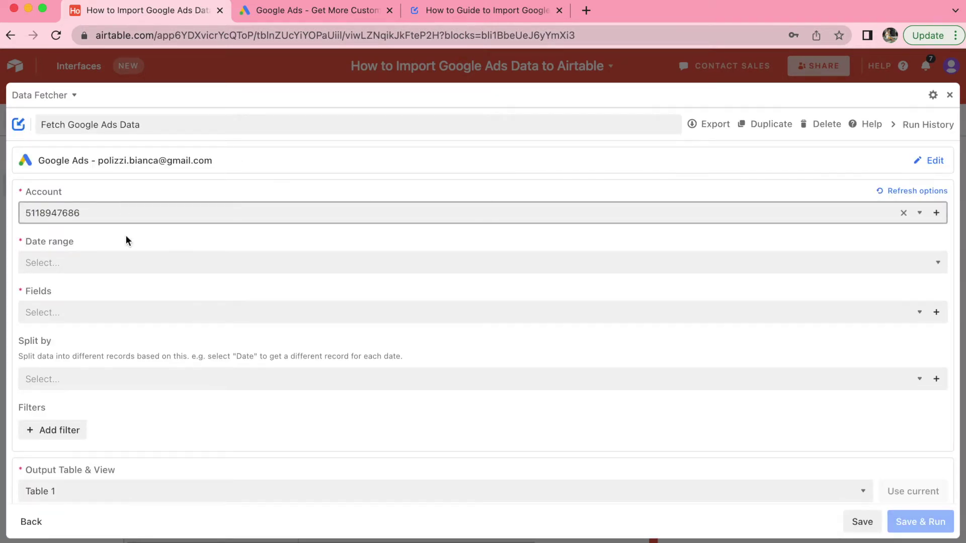
pyautogui.click(111, 262)
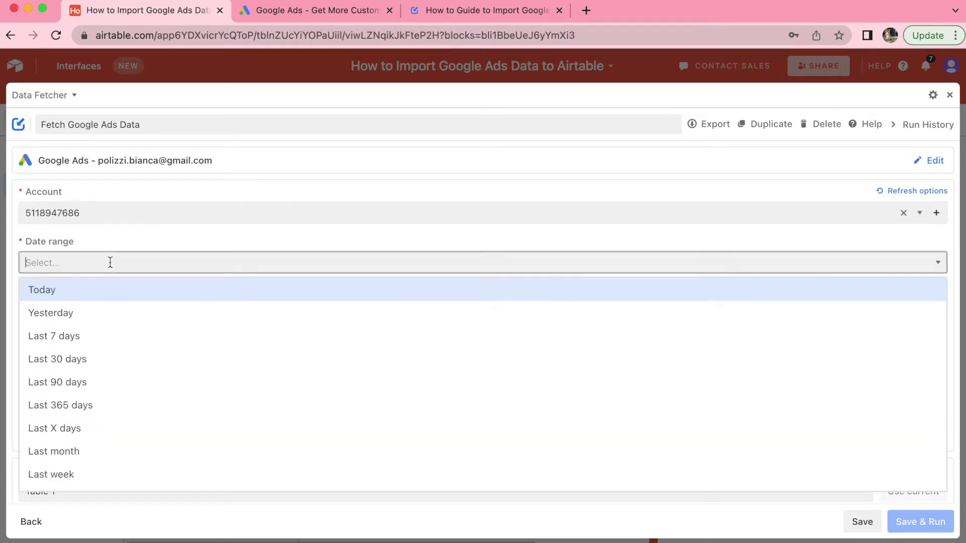
pyautogui.click(81, 360)
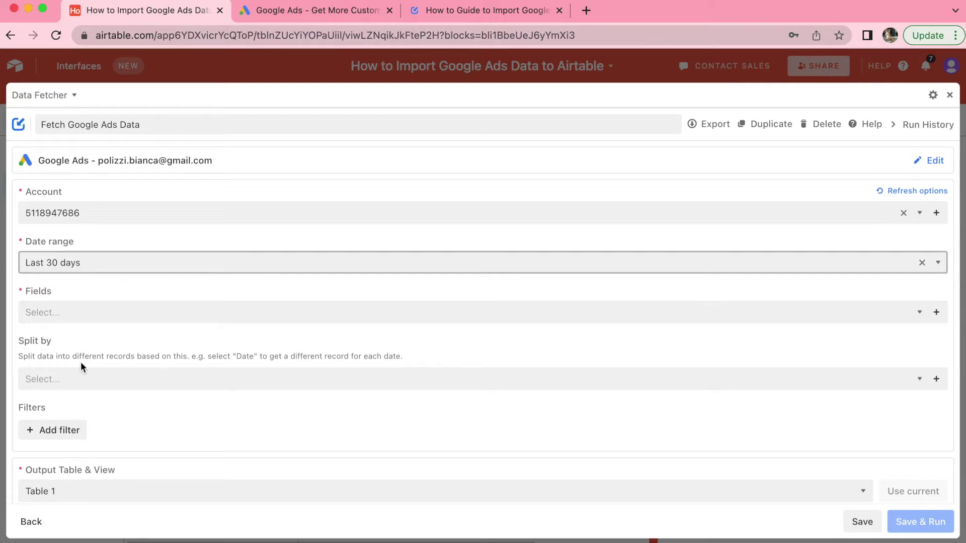
# - Add Impressions, Clicks and Ctr as the fetched fields
pyautogui.click(77, 307)
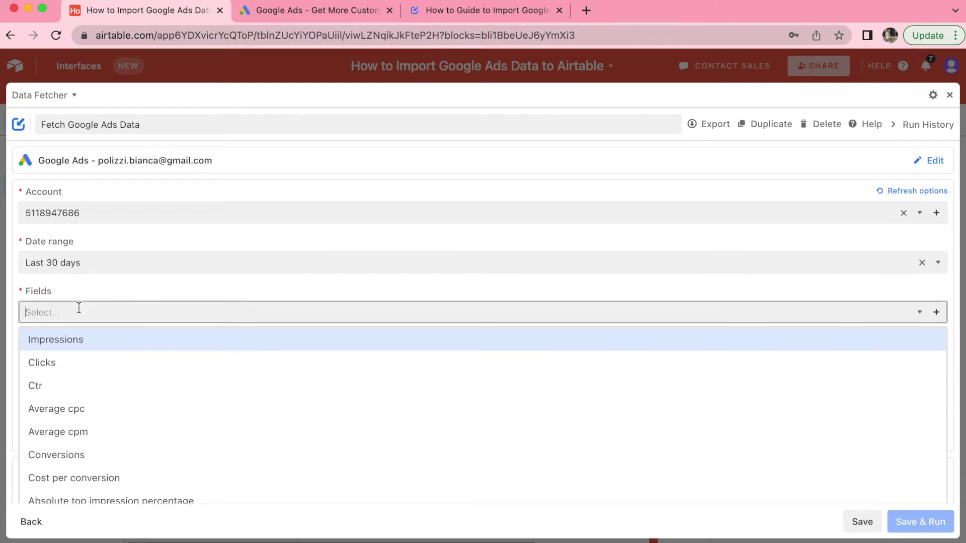
pyautogui.click(83, 340)
pyautogui.click(112, 305)
pyautogui.click(82, 349)
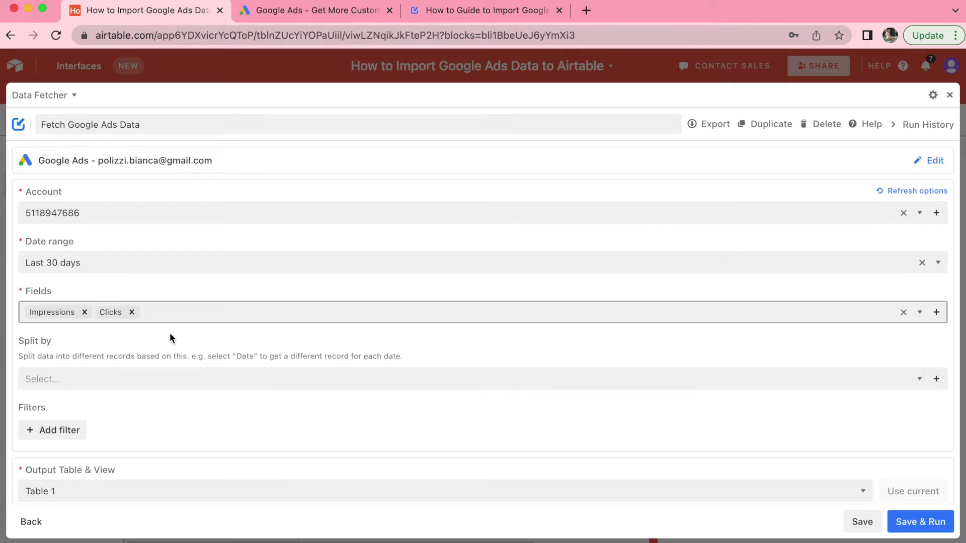
pyautogui.click(182, 312)
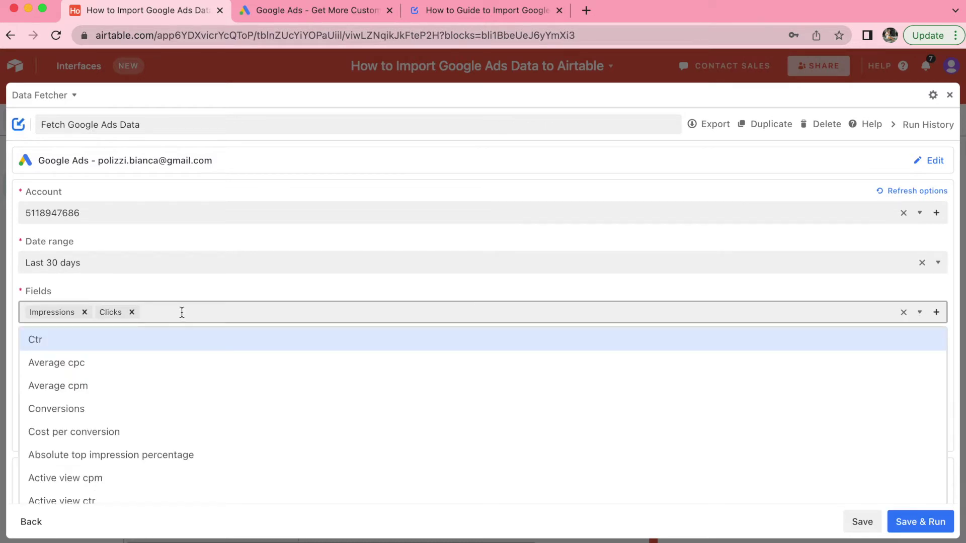
pyautogui.write('ctr')
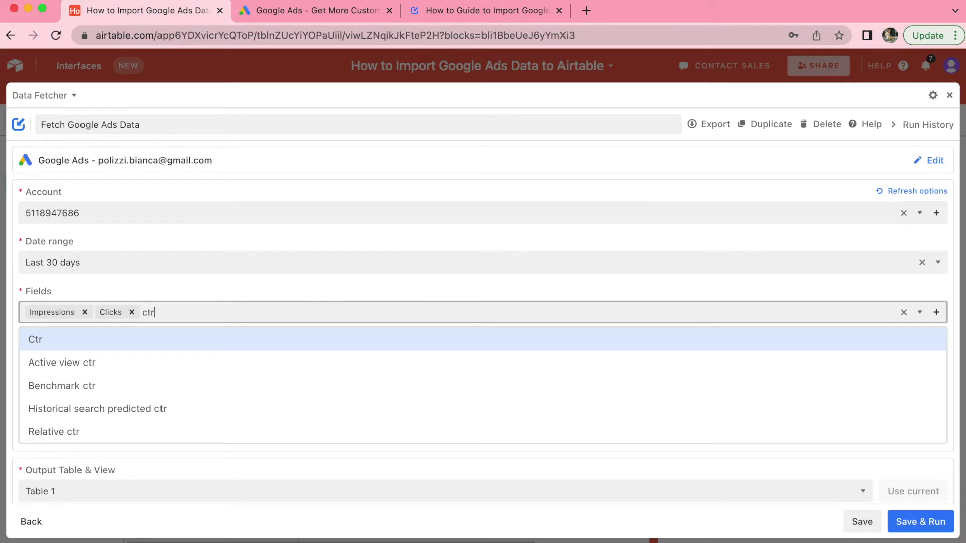
pyautogui.click(65, 342)
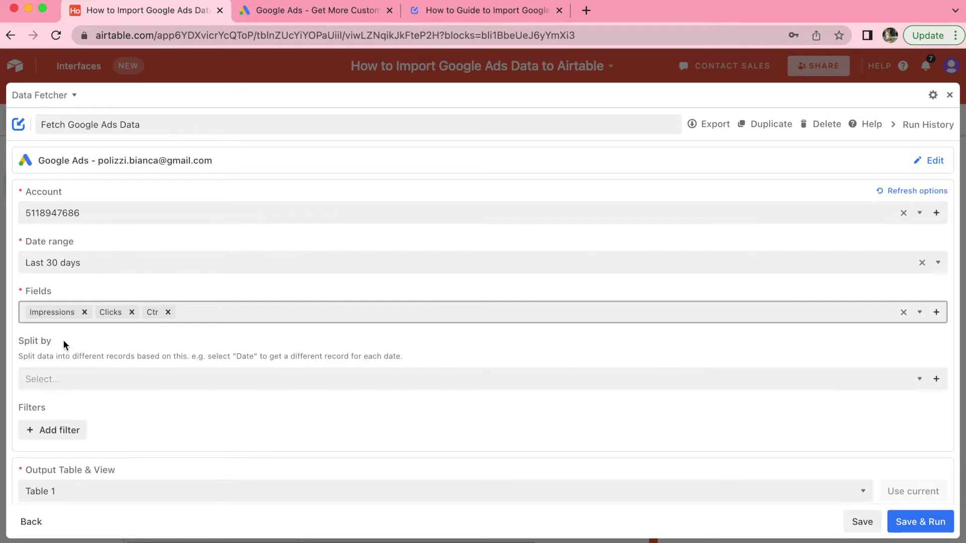
pyautogui.click(71, 379)
# - Split records by Date and Campaign name, discarding the unused ad name search
pyautogui.write('date')
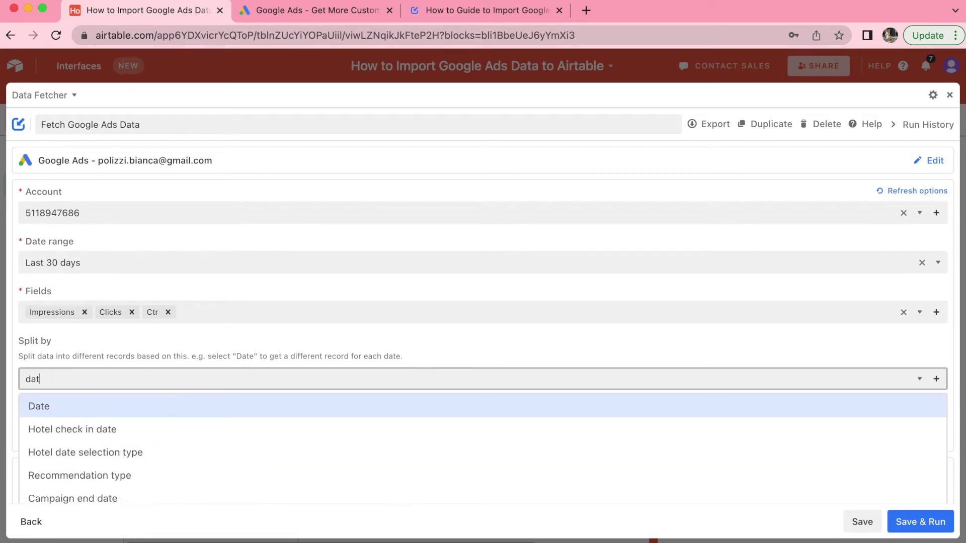
pyautogui.click(87, 405)
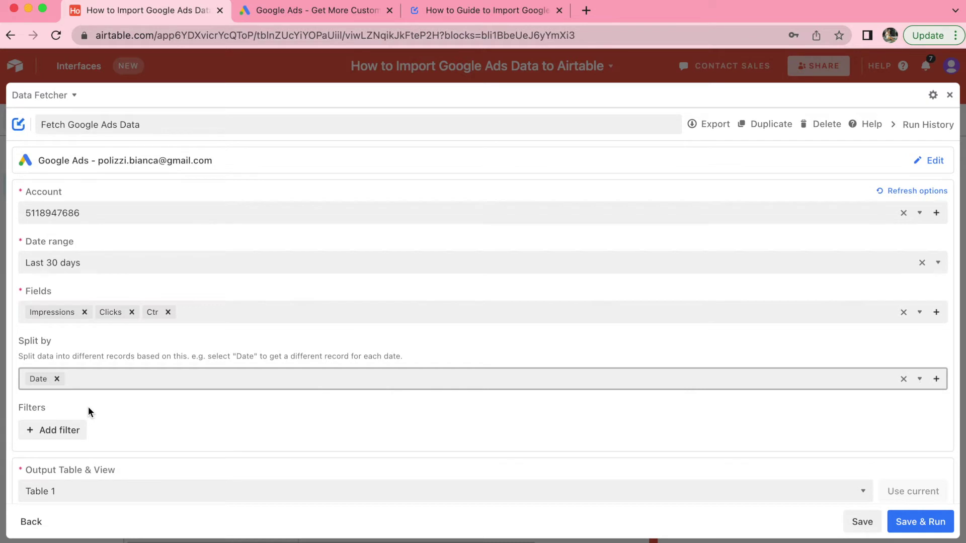
pyautogui.write('campaign')
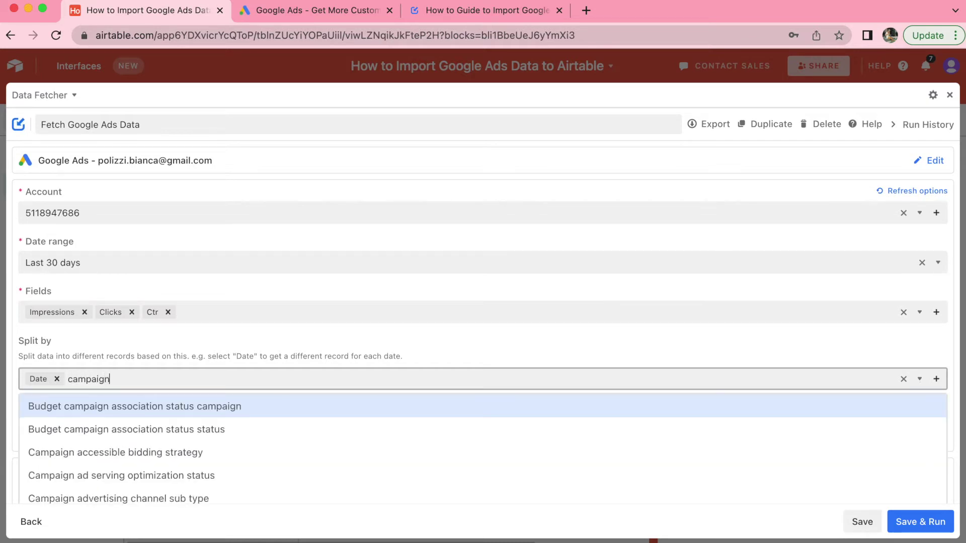
pyautogui.write(' name')
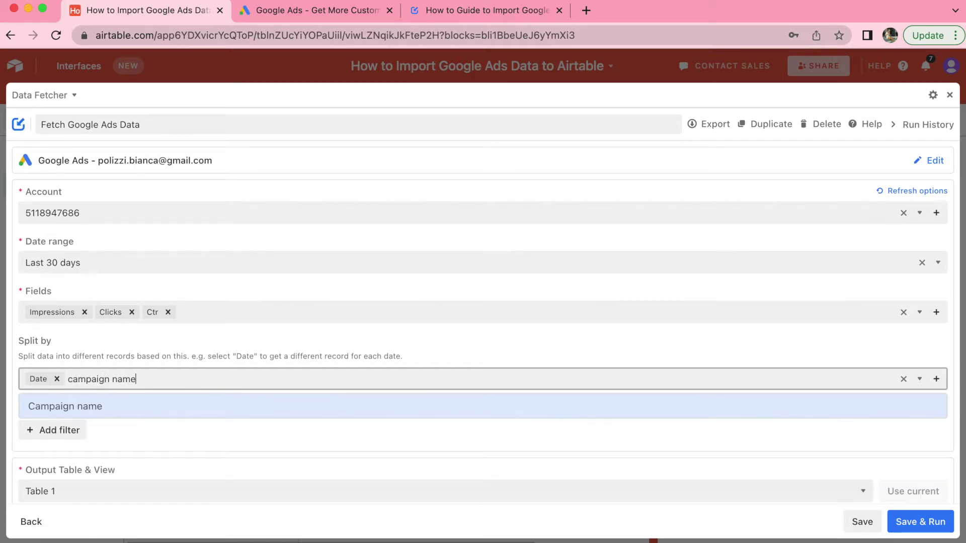
pyautogui.click(68, 412)
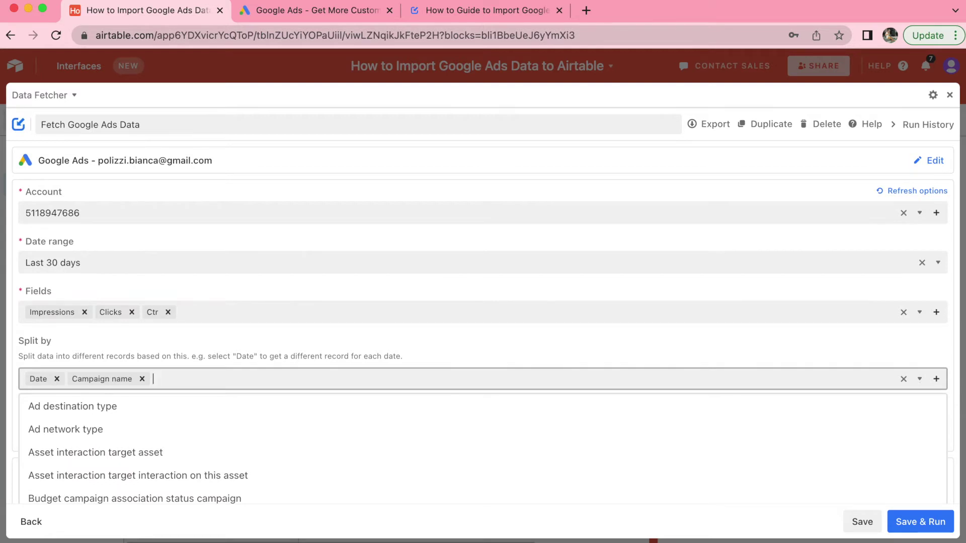
pyautogui.write('ad group n')
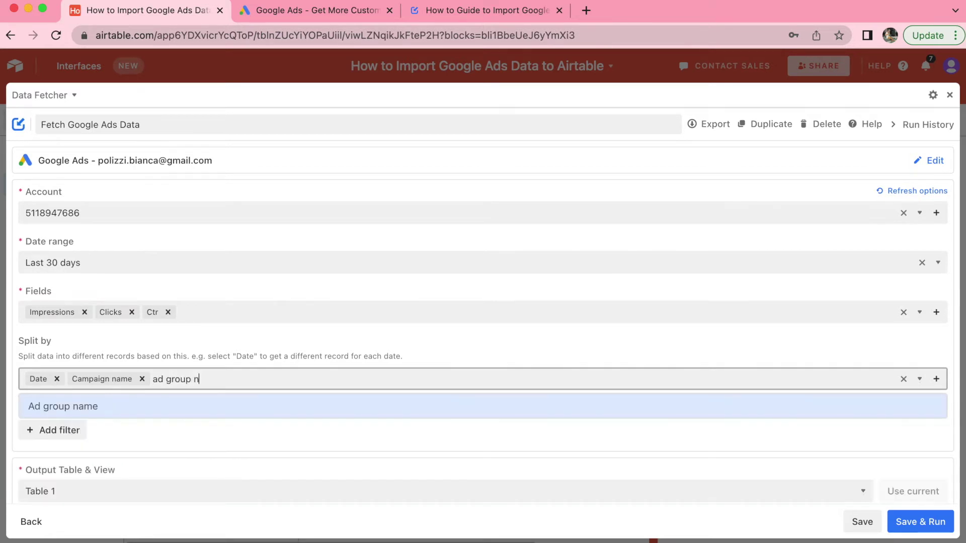
pyautogui.write('ame')
pyautogui.press('BackSpace')
pyautogui.press('BackSpace')
pyautogui.press('BackSpace')
pyautogui.press('BackSpace')
pyautogui.press('BackSpace')
pyautogui.press('BackSpace')
pyautogui.press('BackSpace')
pyautogui.press('BackSpace')
pyautogui.press('BackSpace')
pyautogui.press('BackSpace')
pyautogui.press('BackSpace')
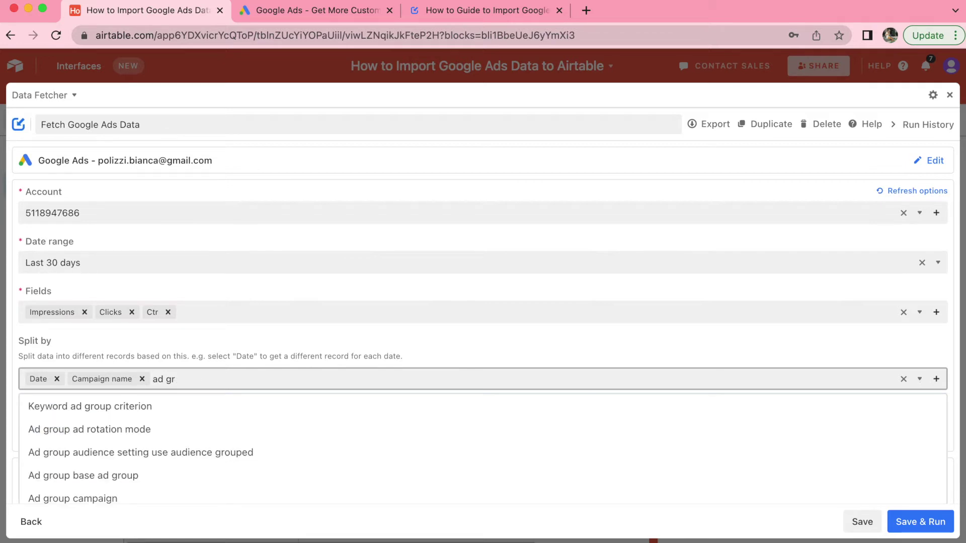
pyautogui.write('name')
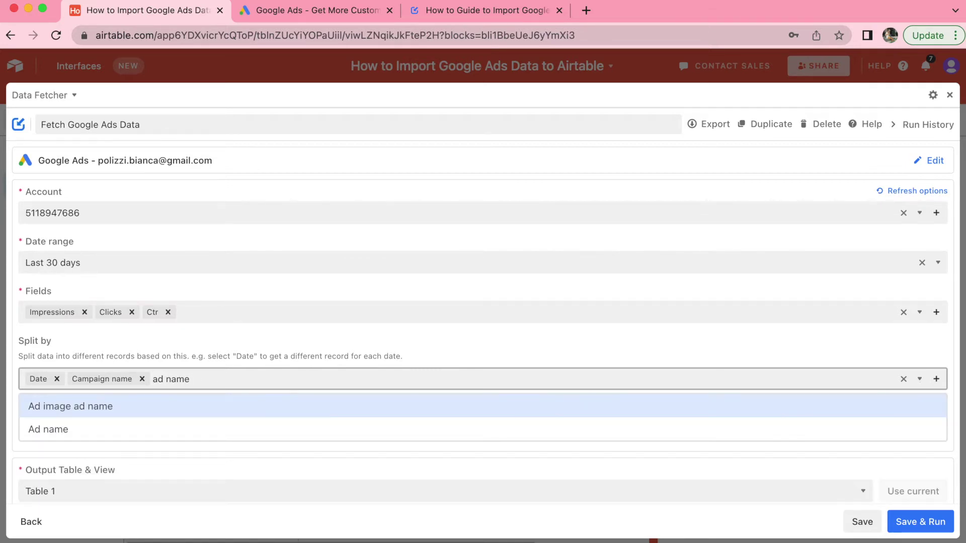
pyautogui.click(216, 372)
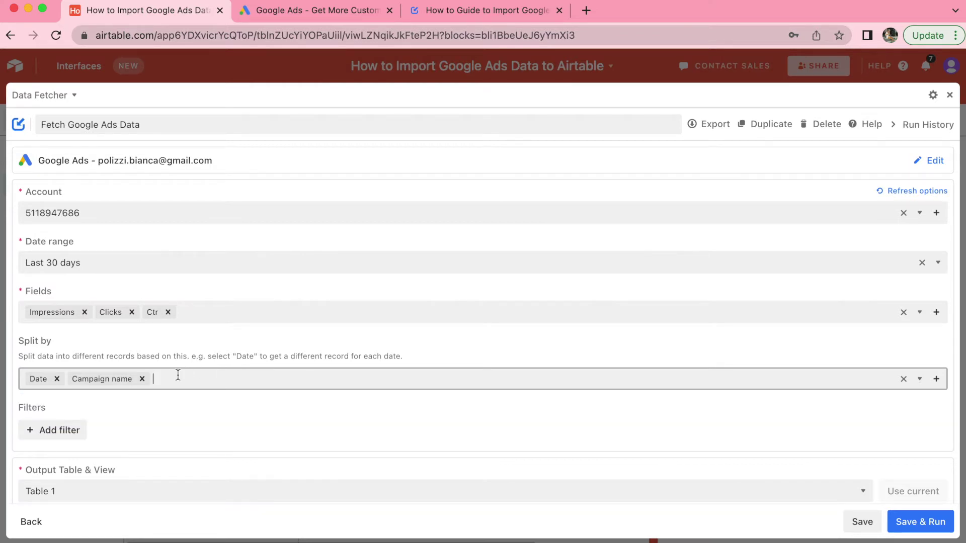
pyautogui.click(331, 461)
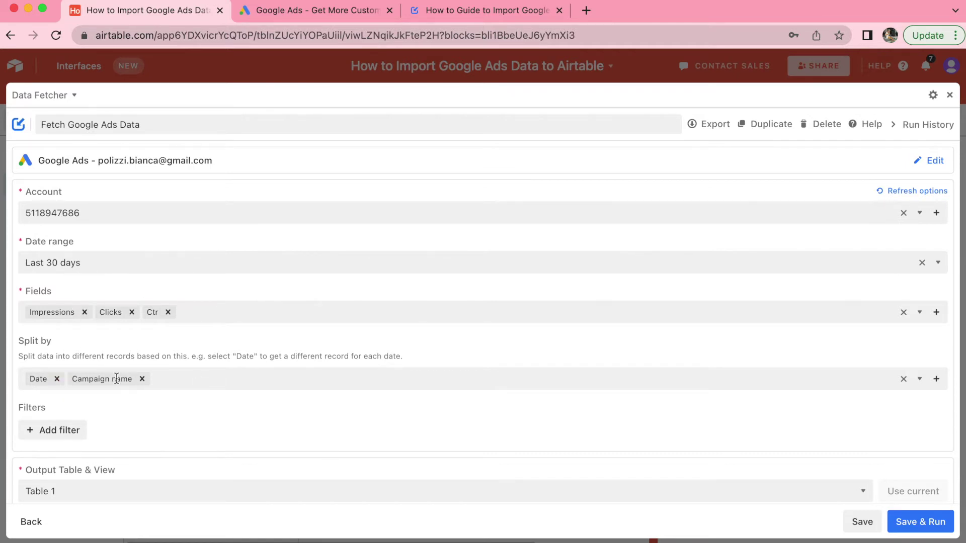
# - Set up a 'Clicks Less than 100' filter, then delete it
pyautogui.click(74, 435)
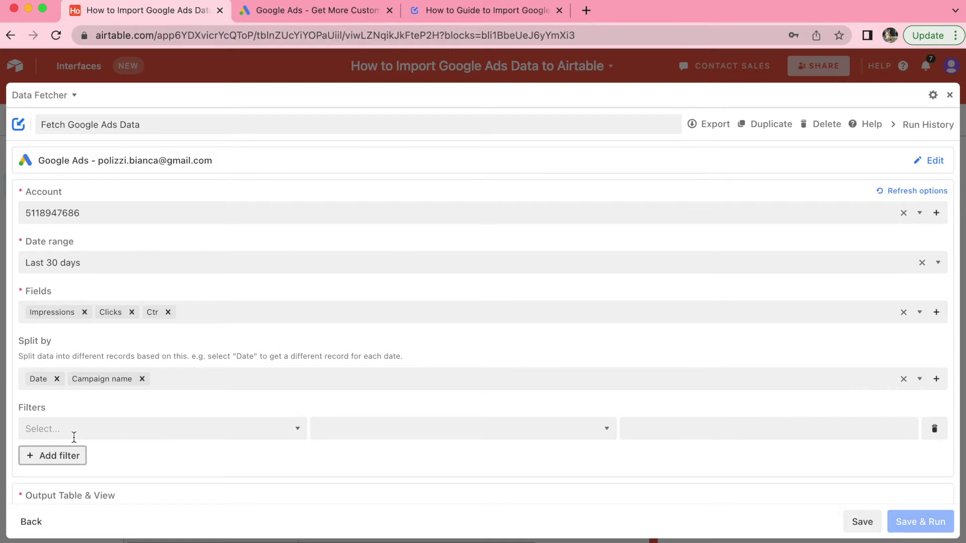
pyautogui.click(74, 437)
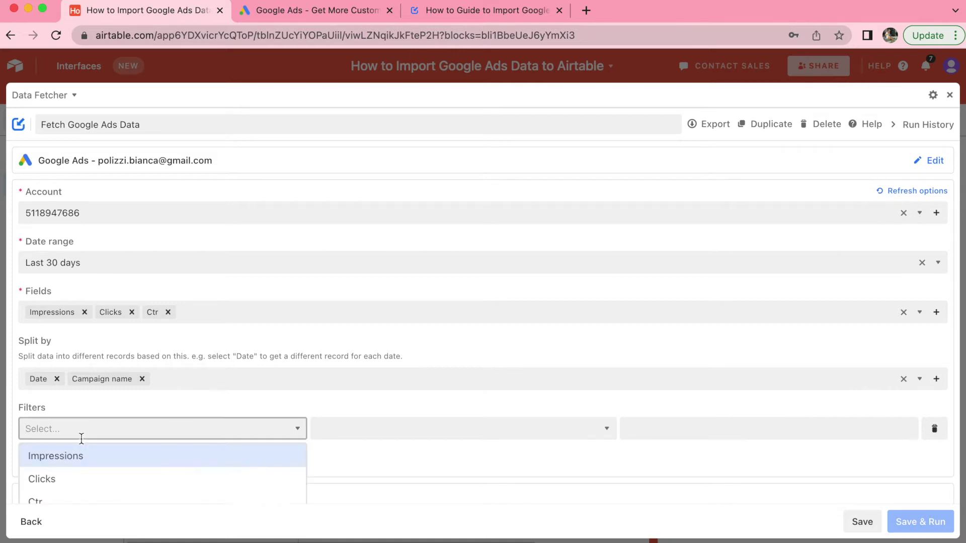
pyautogui.click(84, 488)
pyautogui.click(362, 429)
pyautogui.click(375, 508)
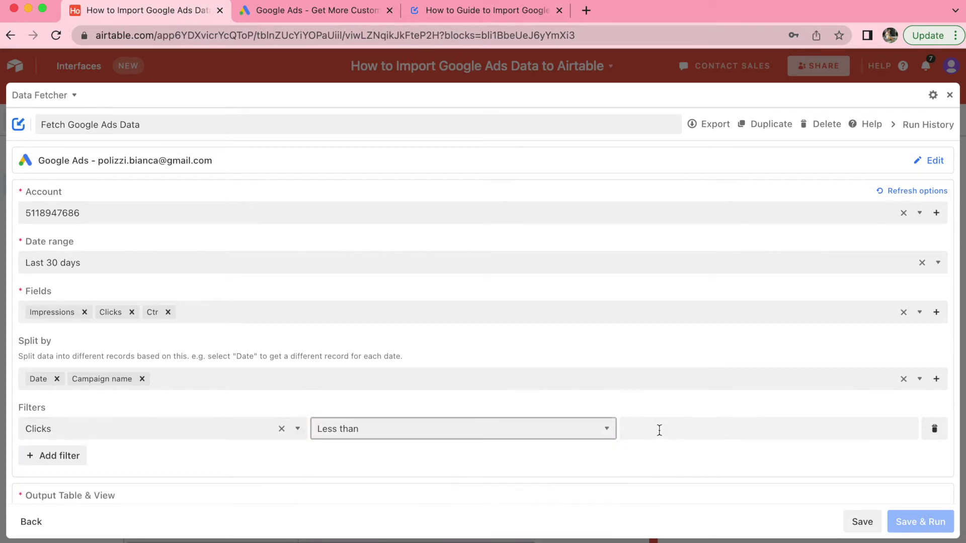
pyautogui.click(657, 429)
pyautogui.write('100')
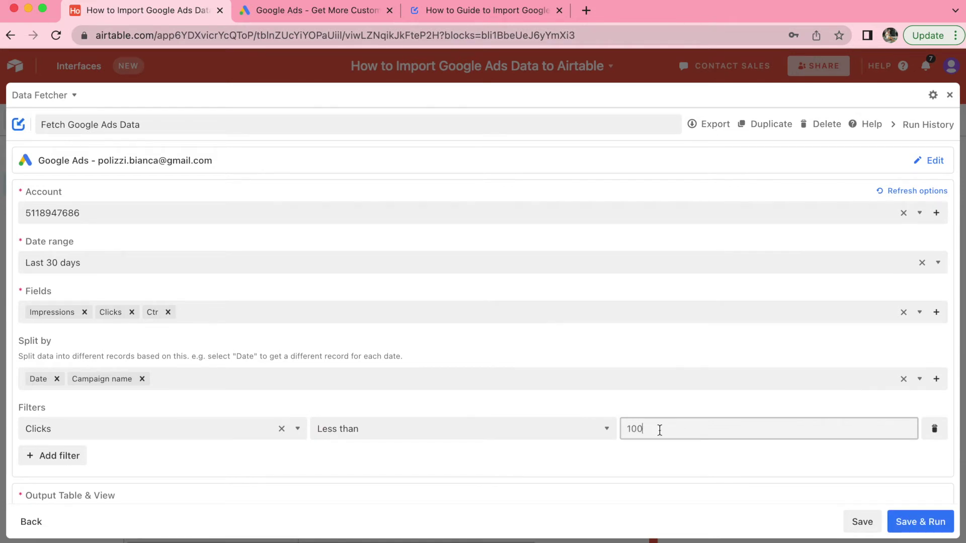
pyautogui.click(934, 428)
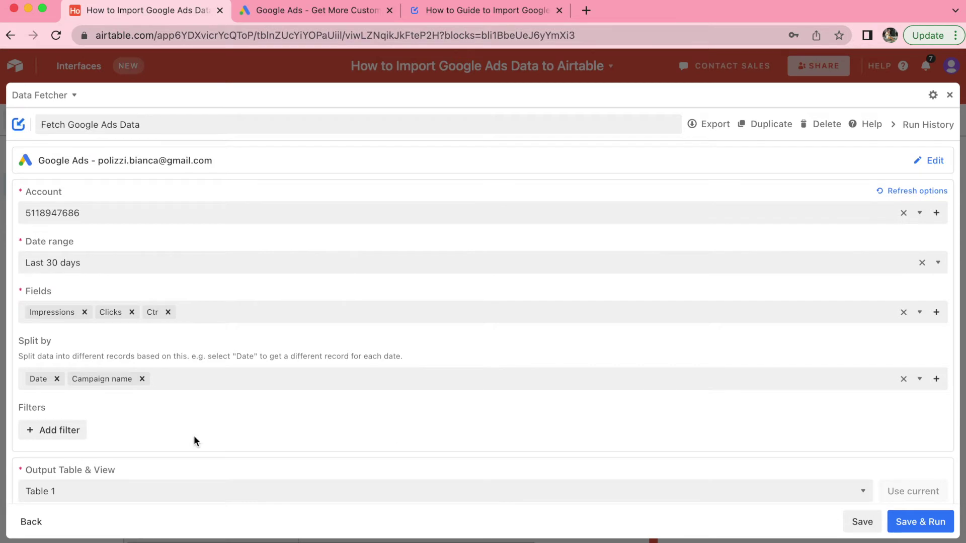
# - Scroll down to Output Table and save and run the request
pyautogui.scroll(-3, 194, 436)
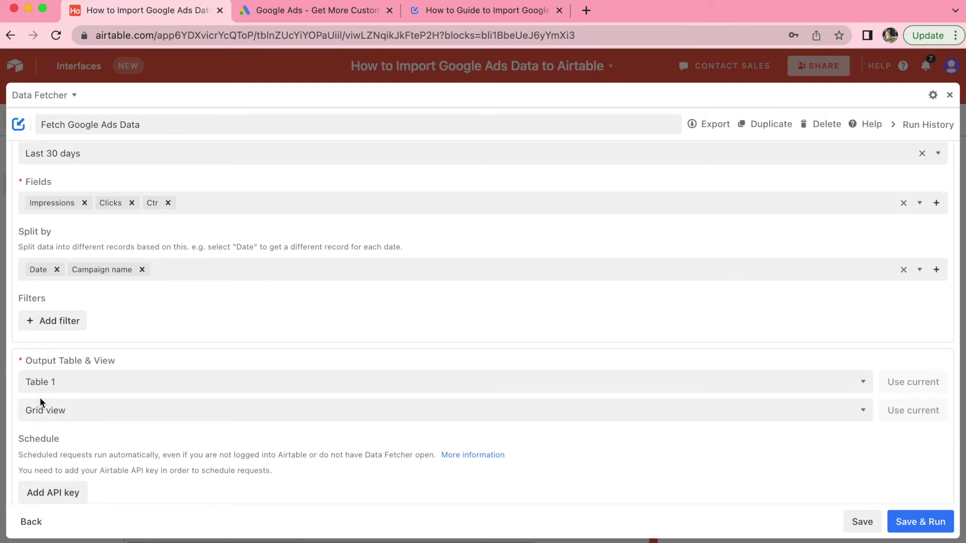
pyautogui.scroll(-2, 147, 327)
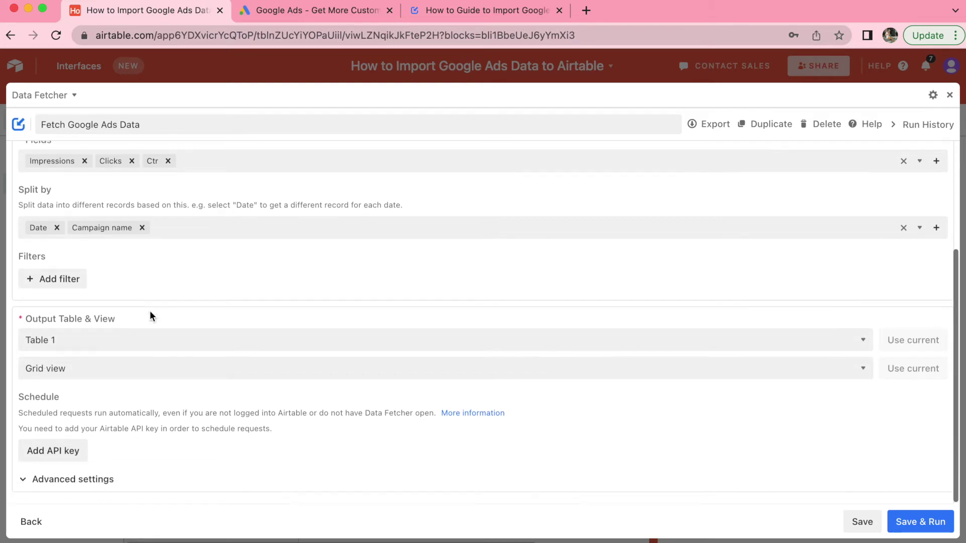
pyautogui.click(916, 520)
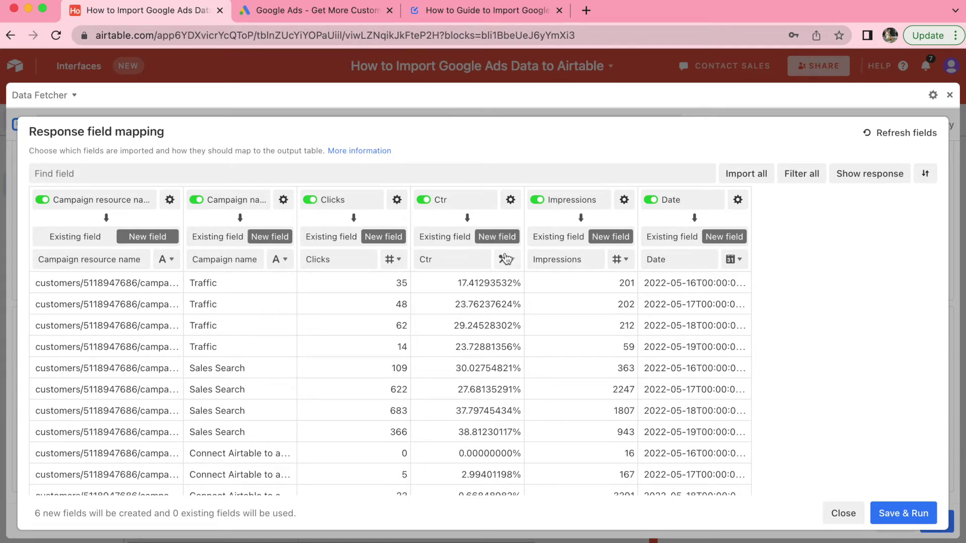
# - Keep the Date column included and create the 6 mapped fields, running the request into Table 1
pyautogui.click(663, 206)
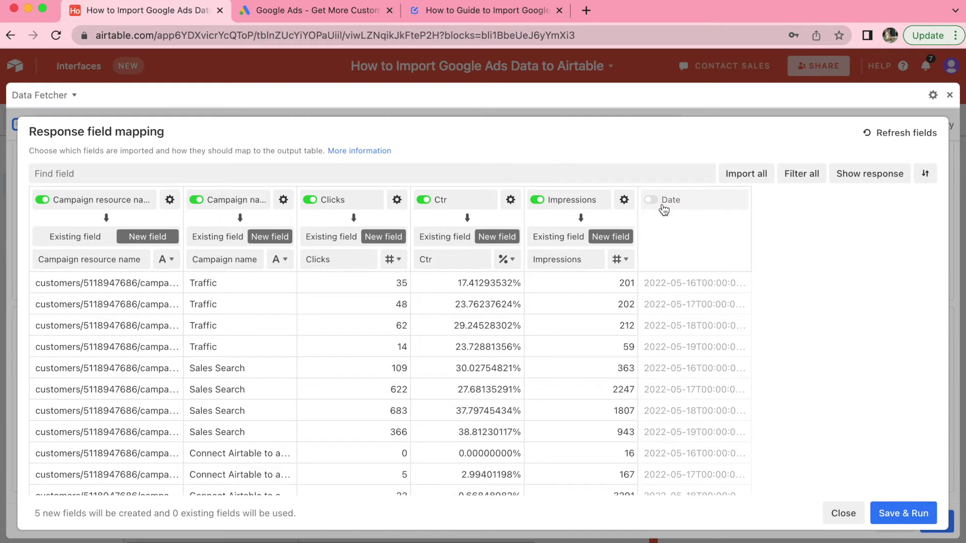
pyautogui.click(656, 205)
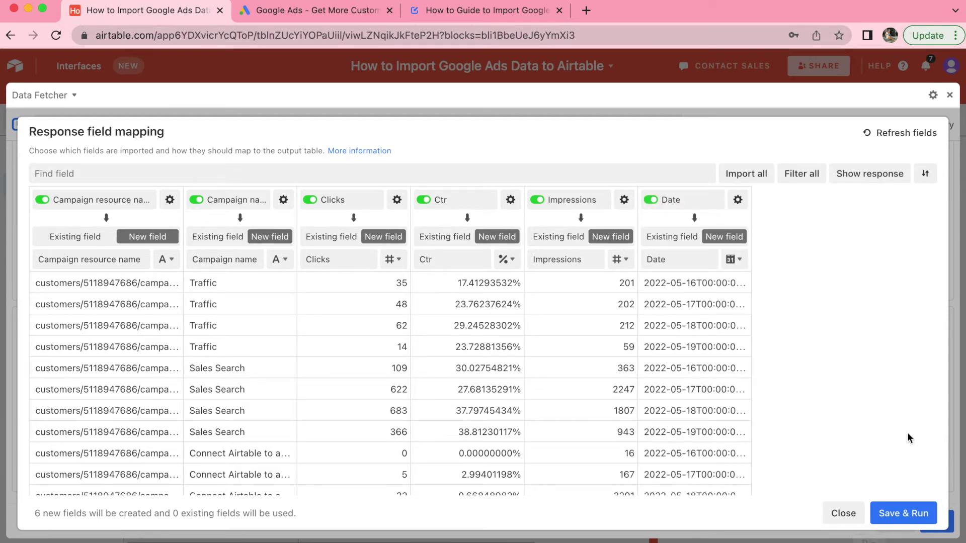
pyautogui.click(901, 522)
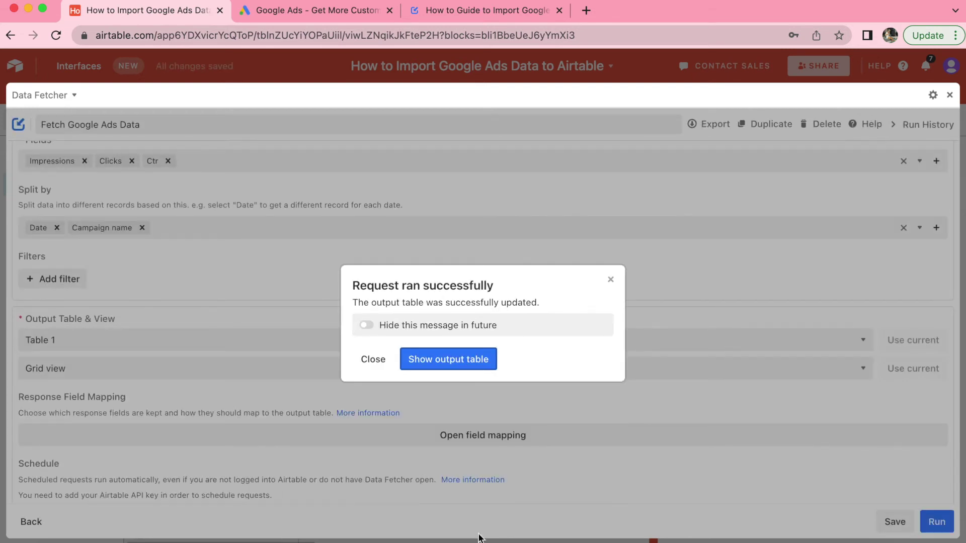
# - Show the output table and scroll through the 15 imported Google Ads records in Table 1
pyautogui.click(445, 359)
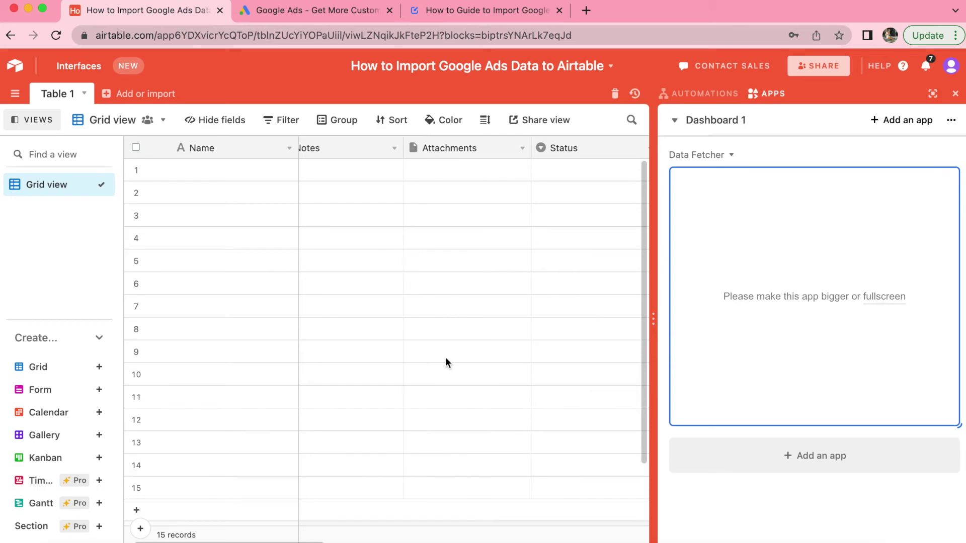
pyautogui.hscroll(6, 446, 357)
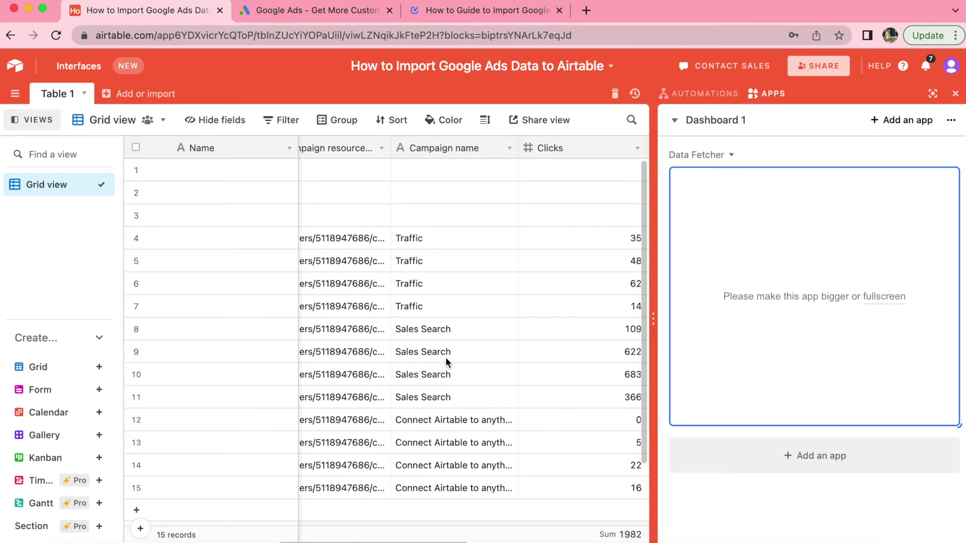
pyautogui.scroll(-2, 443, 358)
pyautogui.hscroll(4, 441, 357)
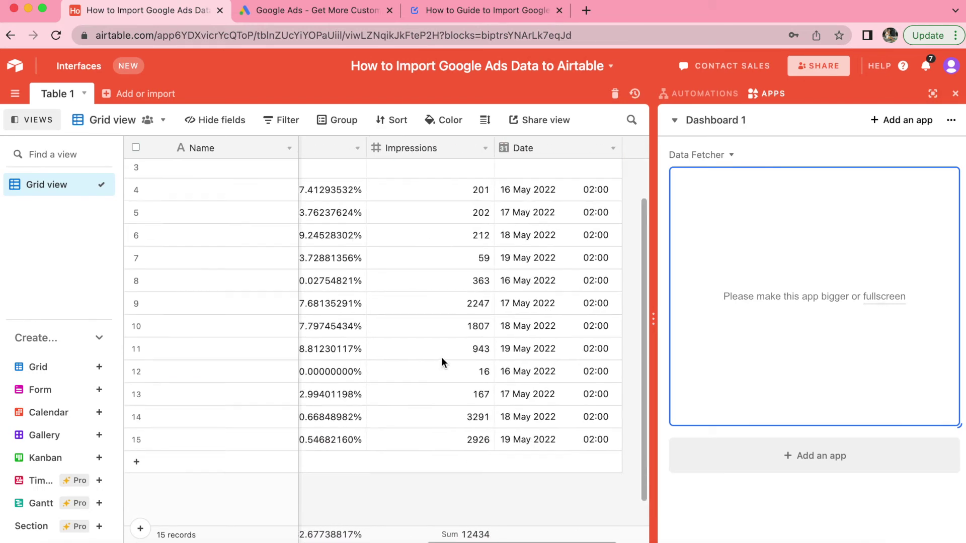
pyautogui.scroll(2, 442, 357)
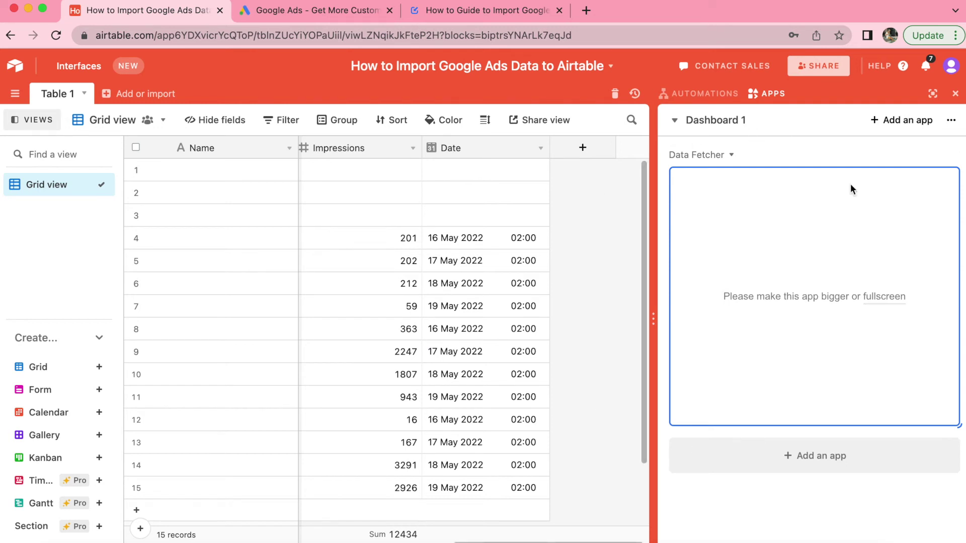
# - Expand Data Fetcher to full screen and choose Add API key in the Schedule section
pyautogui.click(889, 303)
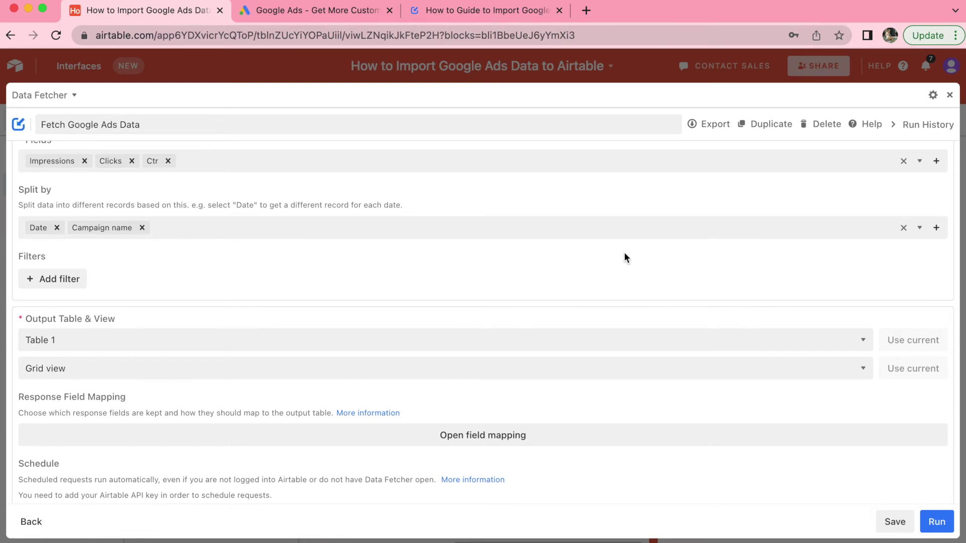
pyautogui.scroll(5, 624, 252)
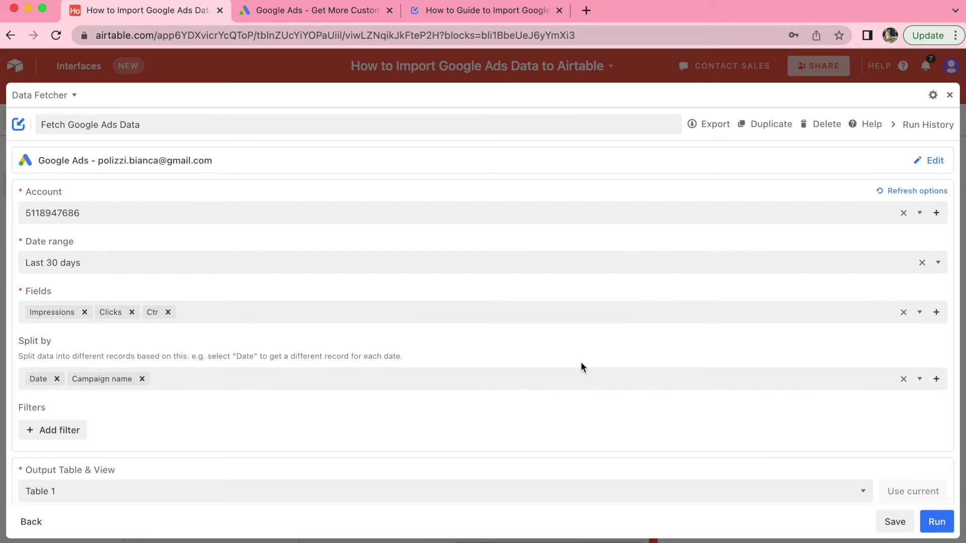
pyautogui.scroll(-5, 580, 366)
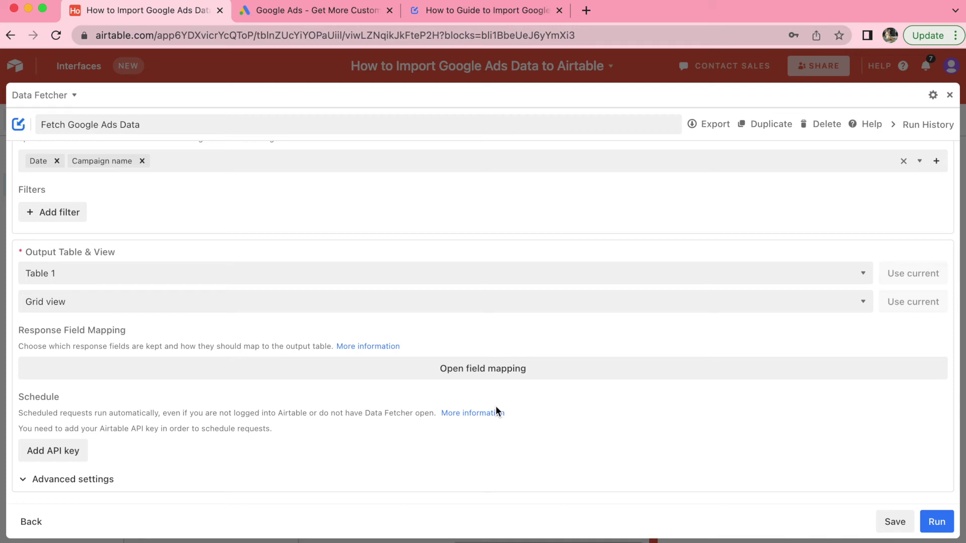
pyautogui.click(68, 453)
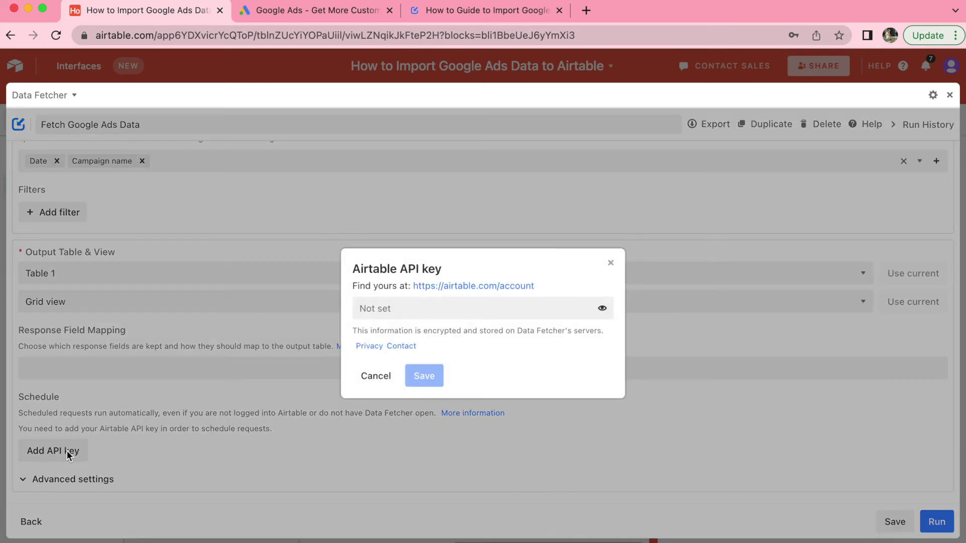
# - Generate a personal API key on the airtable.com account page
pyautogui.click(482, 288)
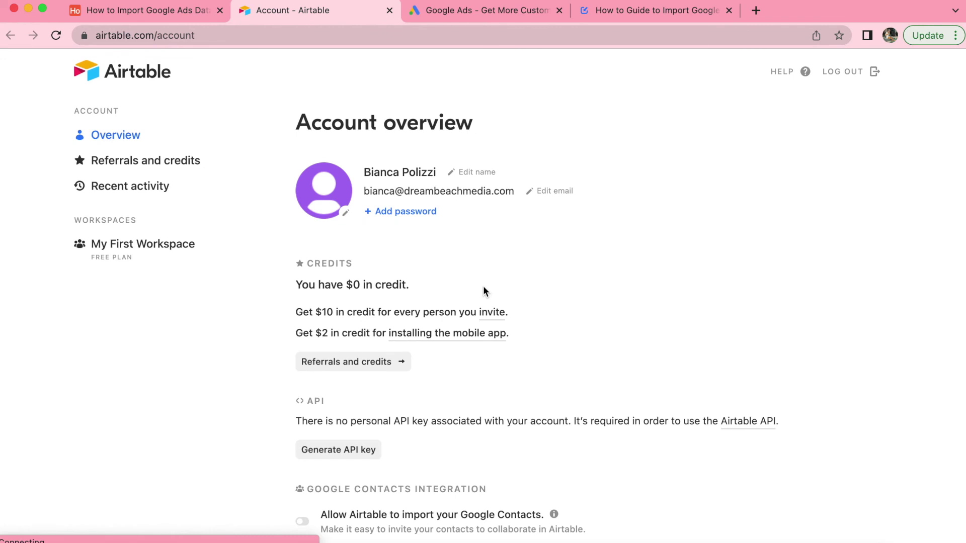
pyautogui.scroll(-1, 485, 292)
pyautogui.scroll(-4, 484, 290)
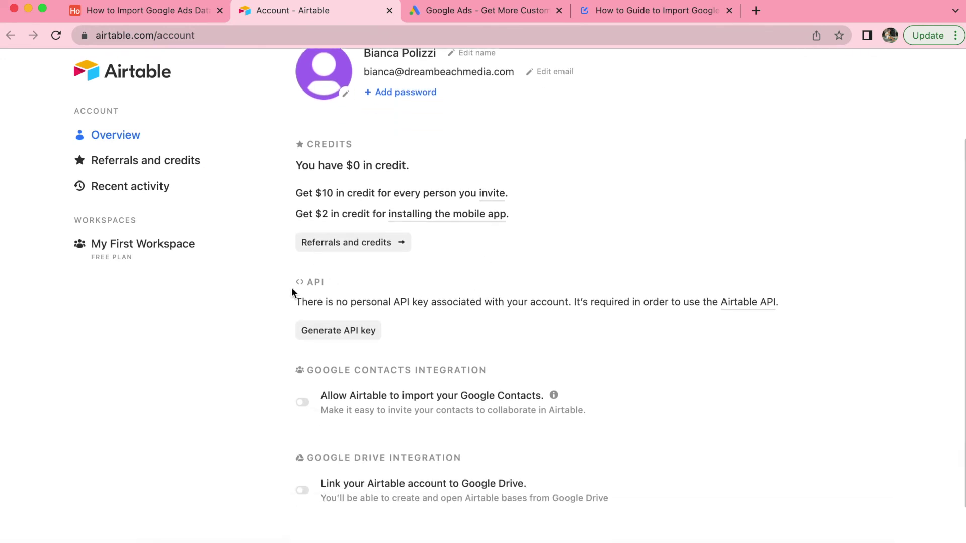
pyautogui.click(335, 331)
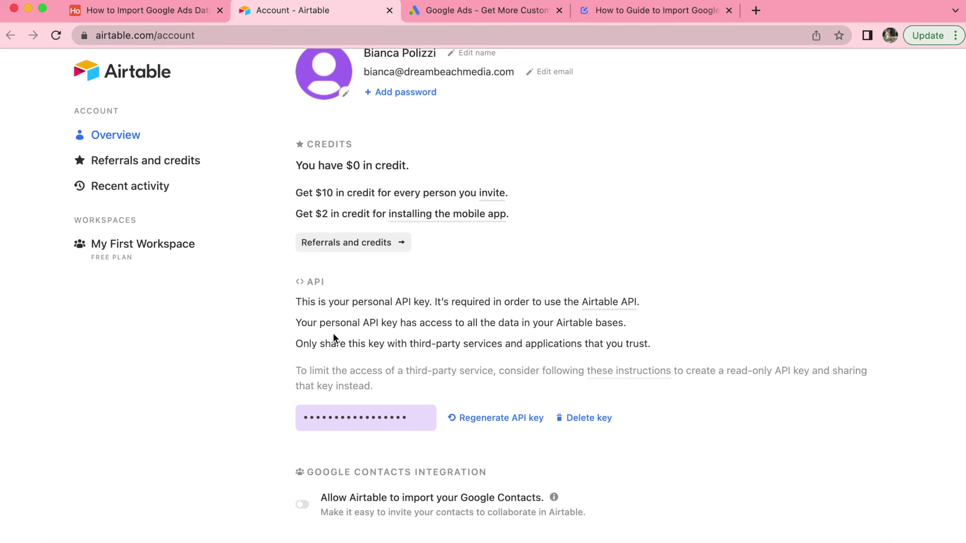
# - Copy the new API key and paste it into Data Fetcher's API key field
pyautogui.click(420, 417)
pyautogui.press('super+a')
pyautogui.press('super+c')
pyautogui.hotkey('ctrl', 'shift', 'Tab')
pyautogui.press('super+v')
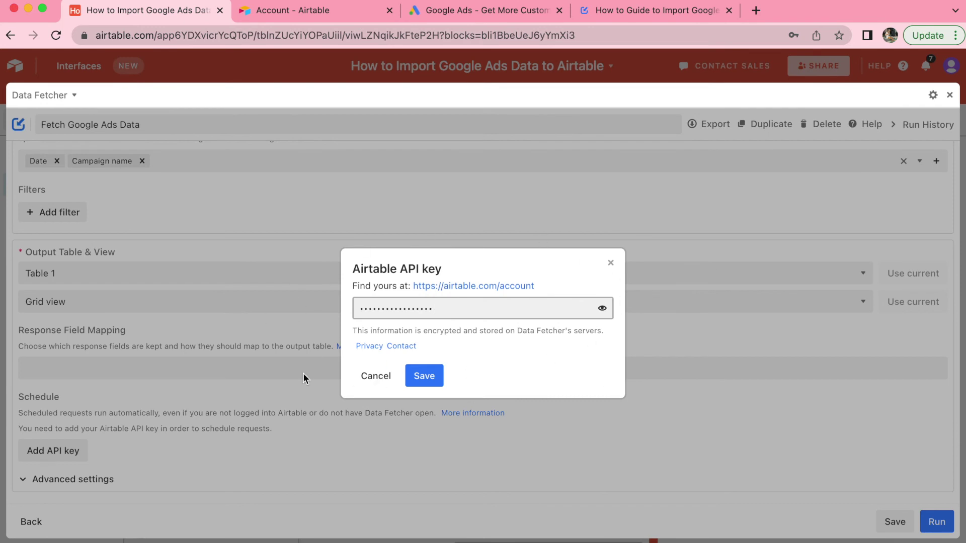
# - Save the API key, add Saturday and Sunday to the 15-minute 09:00–18:00 Europe/Malta schedule, and save
pyautogui.click(434, 383)
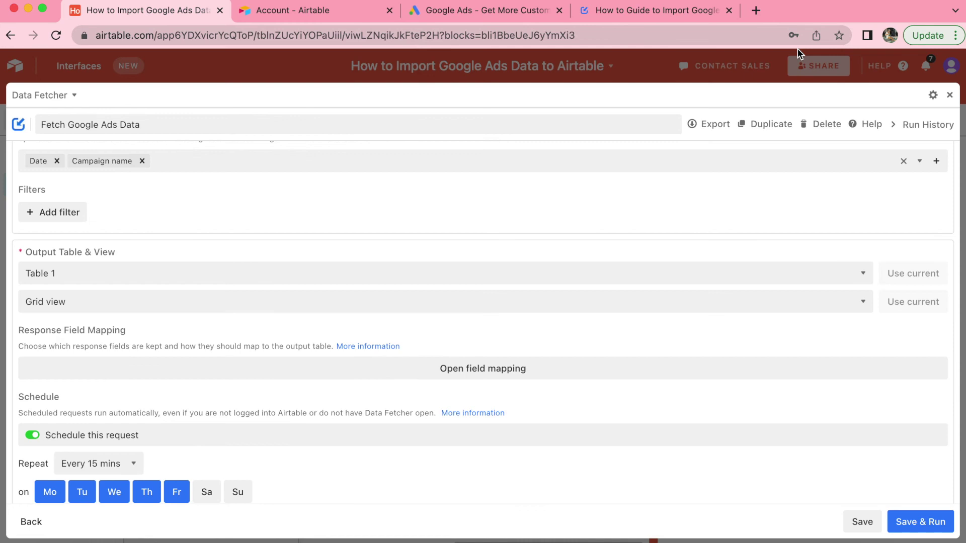
pyautogui.scroll(-3, 532, 450)
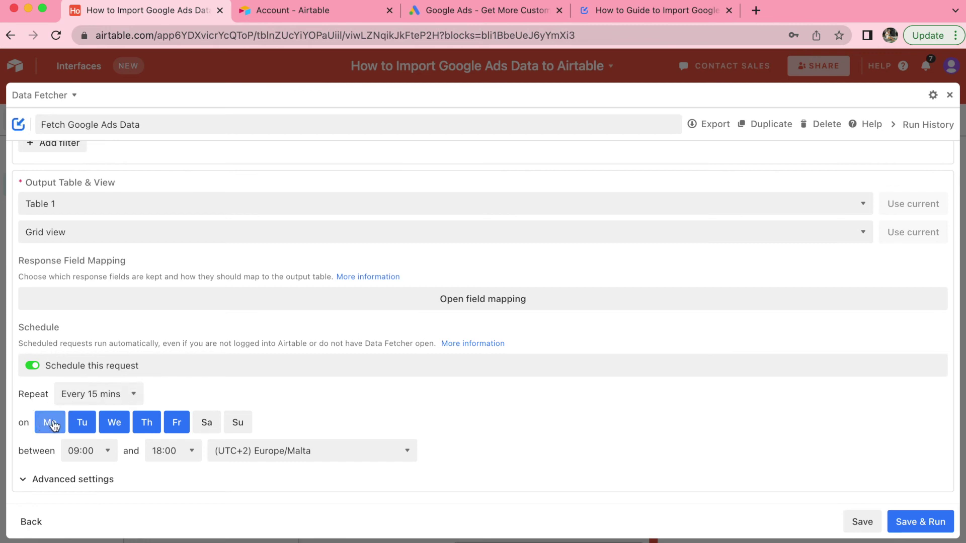
pyautogui.click(206, 426)
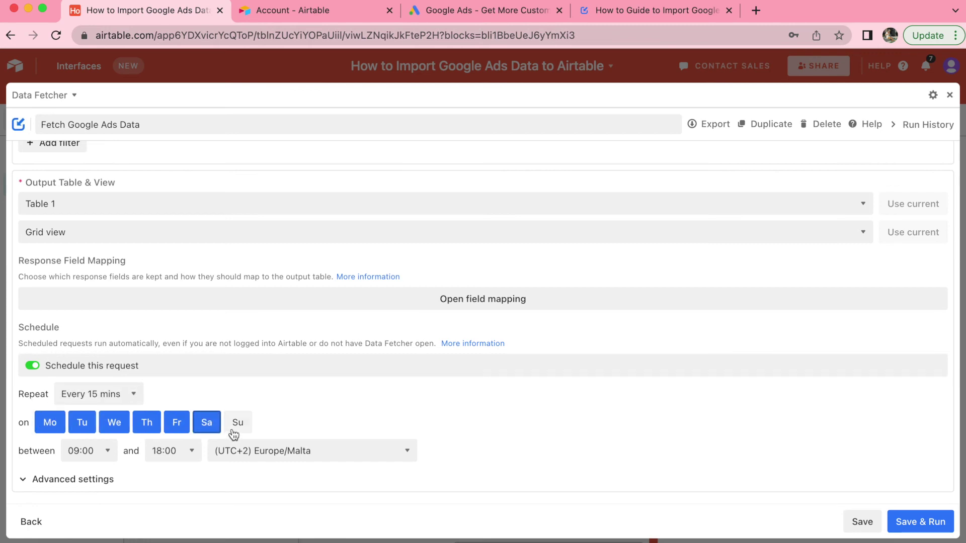
pyautogui.click(234, 433)
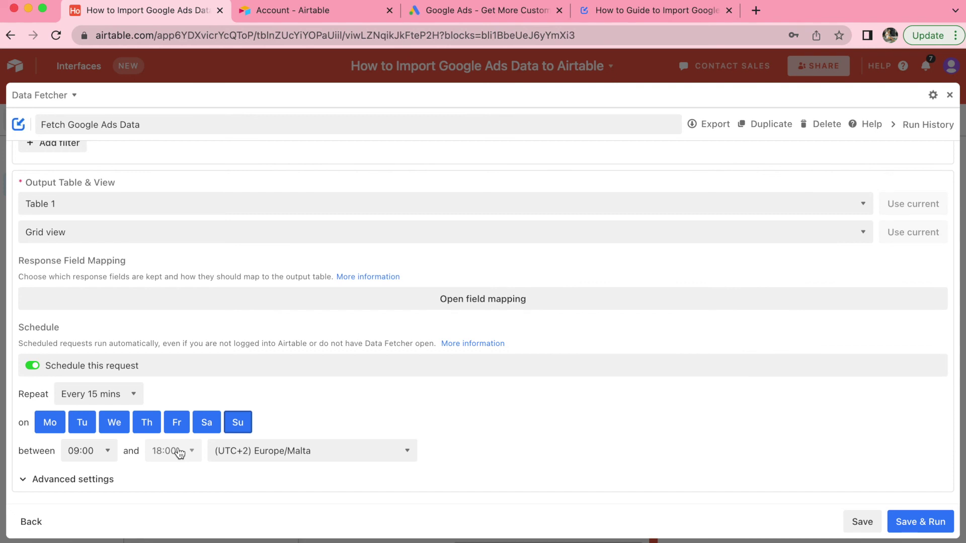
pyautogui.click(862, 522)
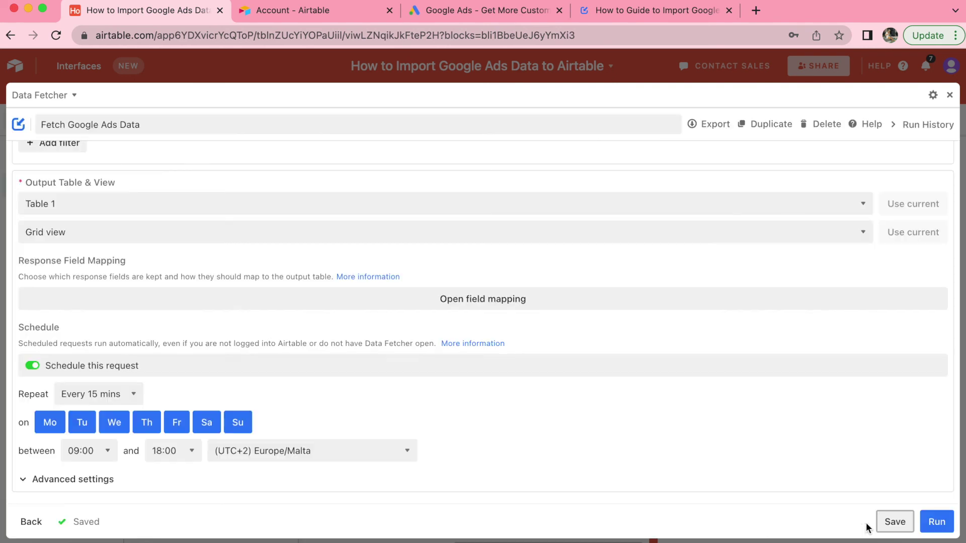
# - Close the full-screen Data Fetcher, skim the import guide, and return to Table 1's 15 records
pyautogui.click(949, 96)
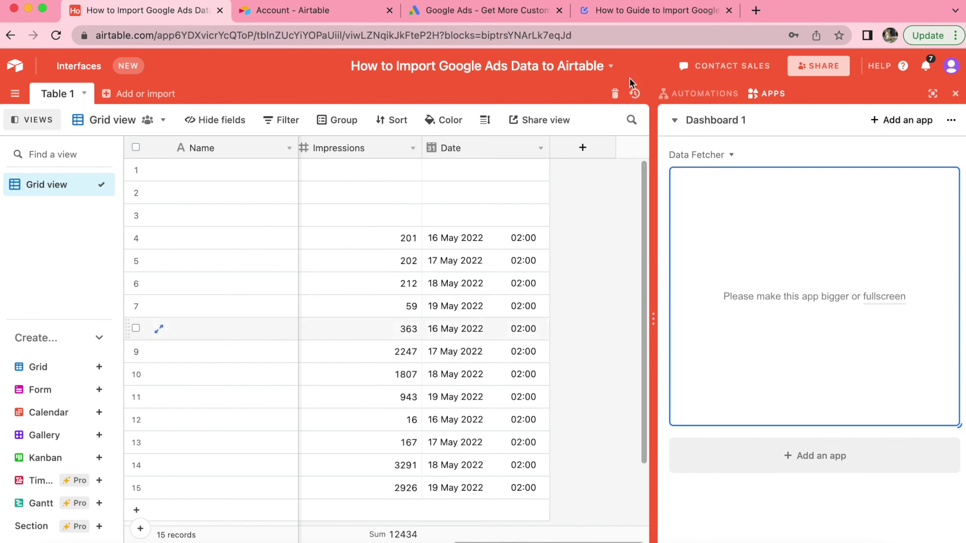
pyautogui.click(639, 10)
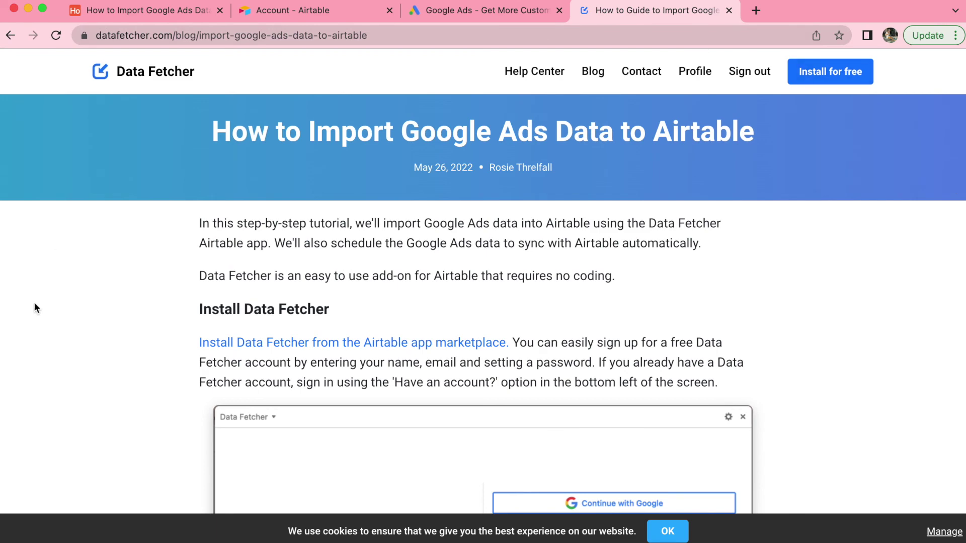
pyautogui.scroll(-10, 760, 394)
pyautogui.scroll(15, 760, 395)
pyautogui.click(116, 12)
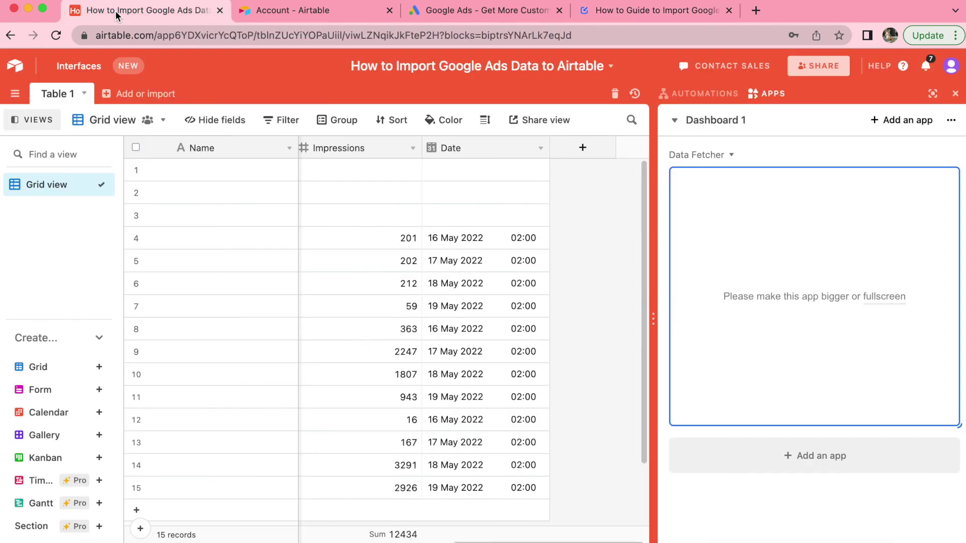